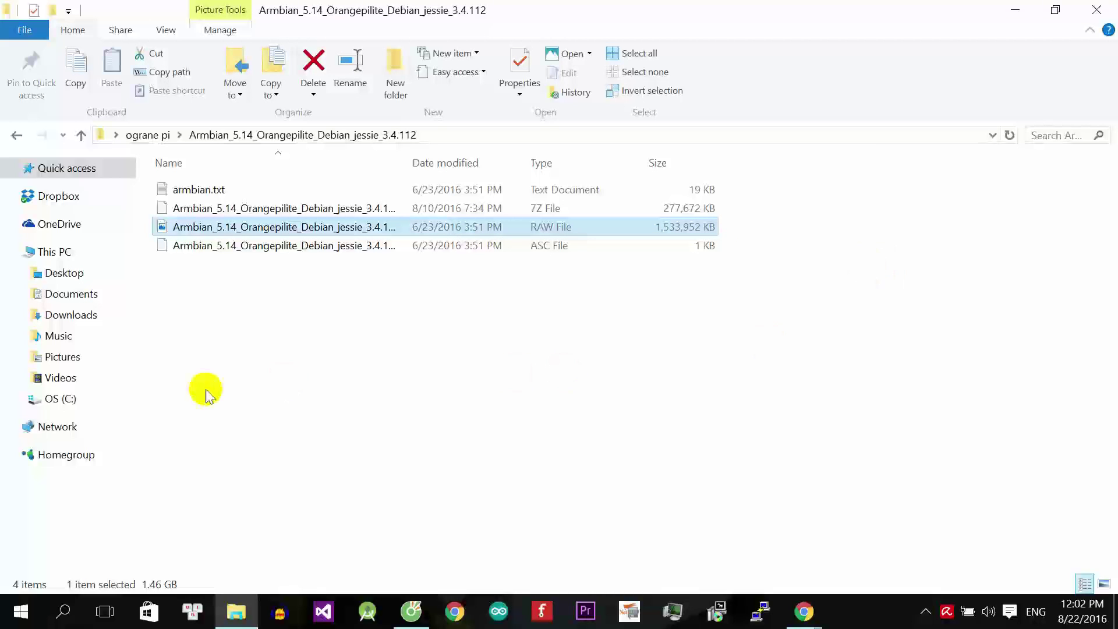
Switch File Explorer from the Armbian image folder to the empty (D:) drive.
{"action": "left_click", "coordinate": [42, 428]}
Quick-format the 14.2 GB D: drive as FAT32, confirming the erase and dismissing Format Complete.
{"action": "right_click", "coordinate": [42, 426]}
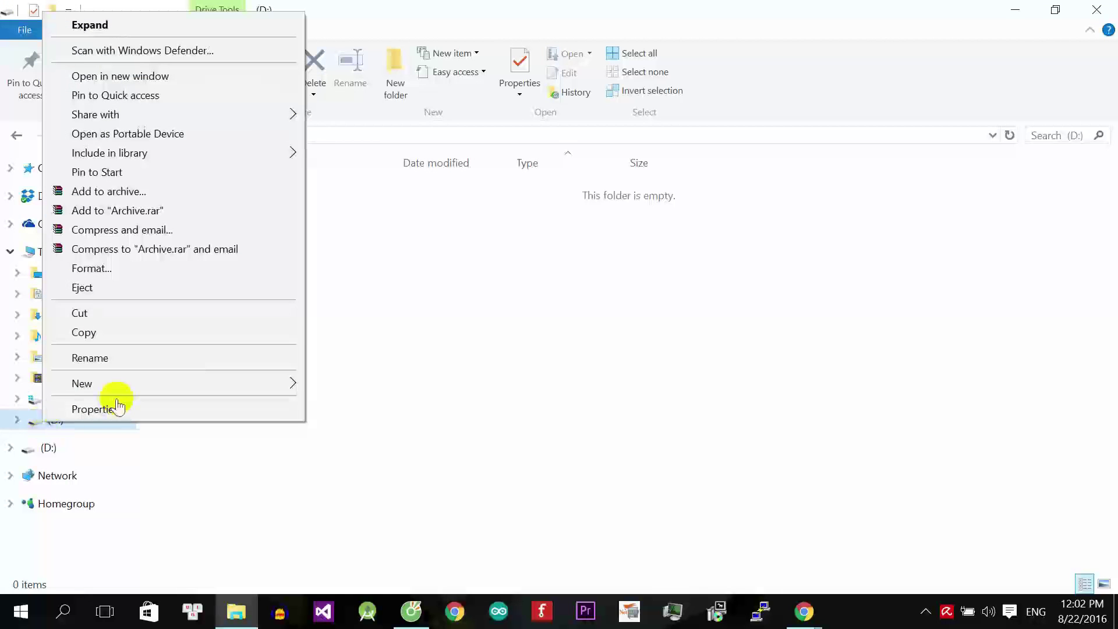
{"action": "left_click", "coordinate": [93, 267]}
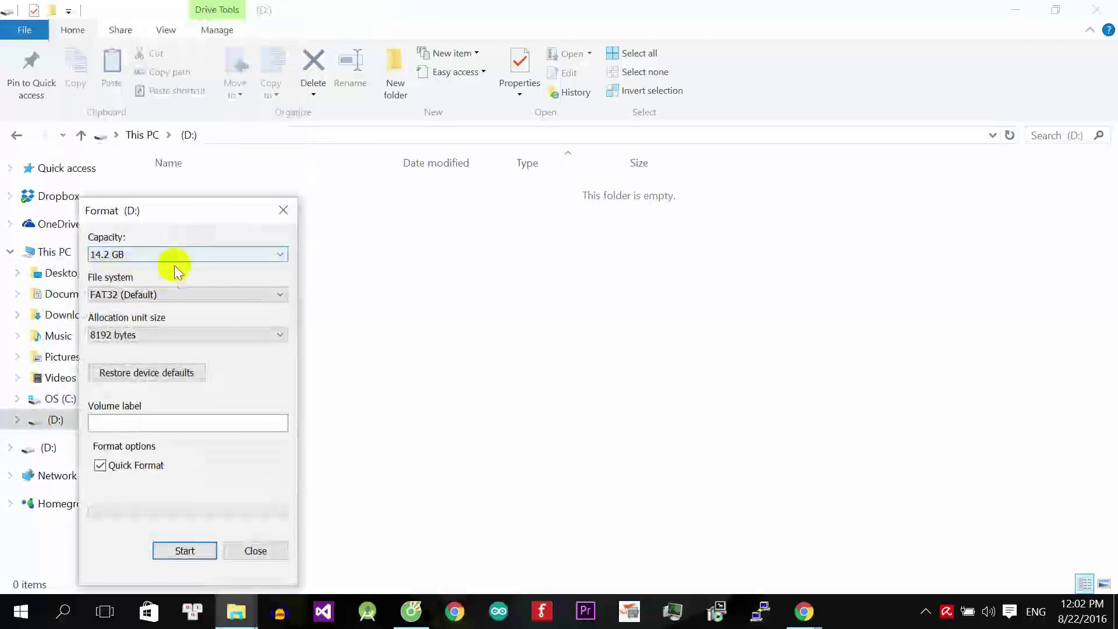
{"action": "left_click", "coordinate": [166, 294]}
{"action": "left_click", "coordinate": [130, 315]}
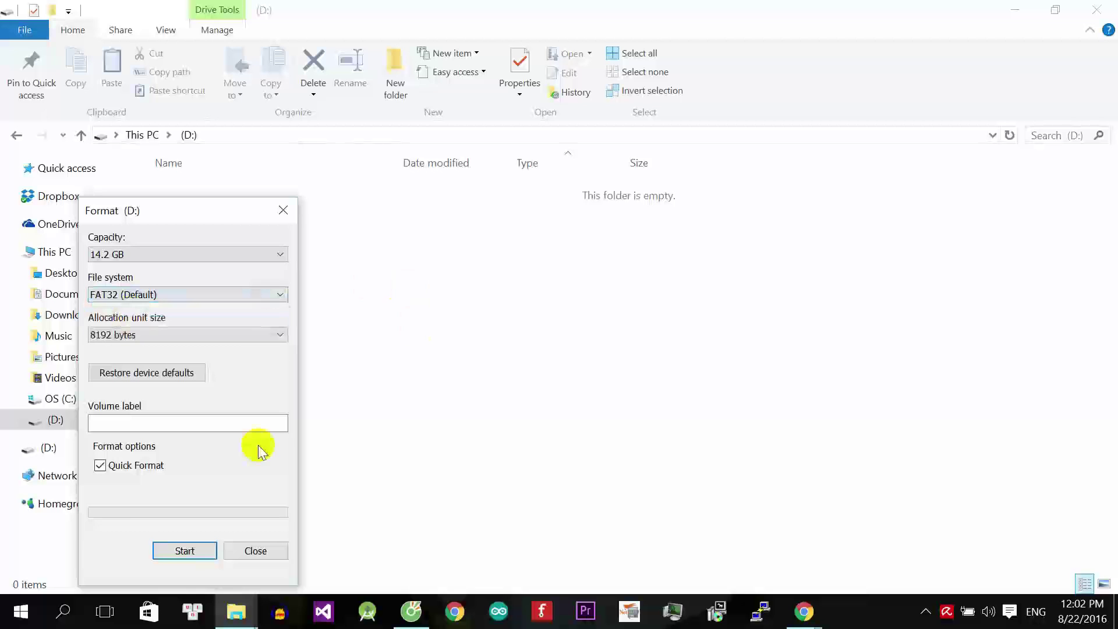
{"action": "left_click", "coordinate": [185, 547]}
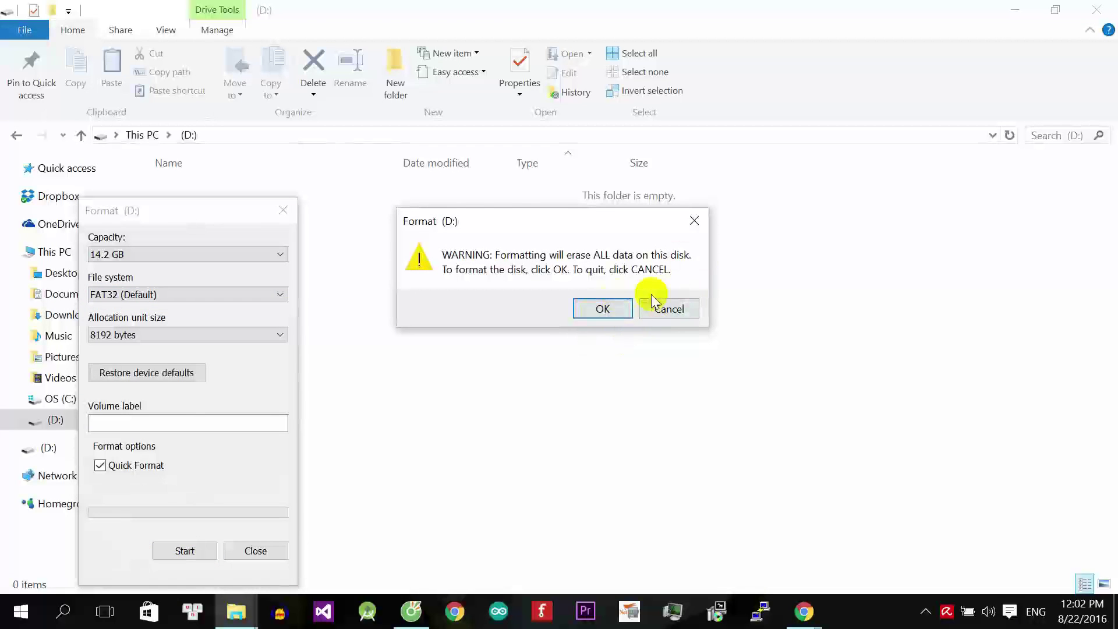
{"action": "left_click", "coordinate": [604, 309]}
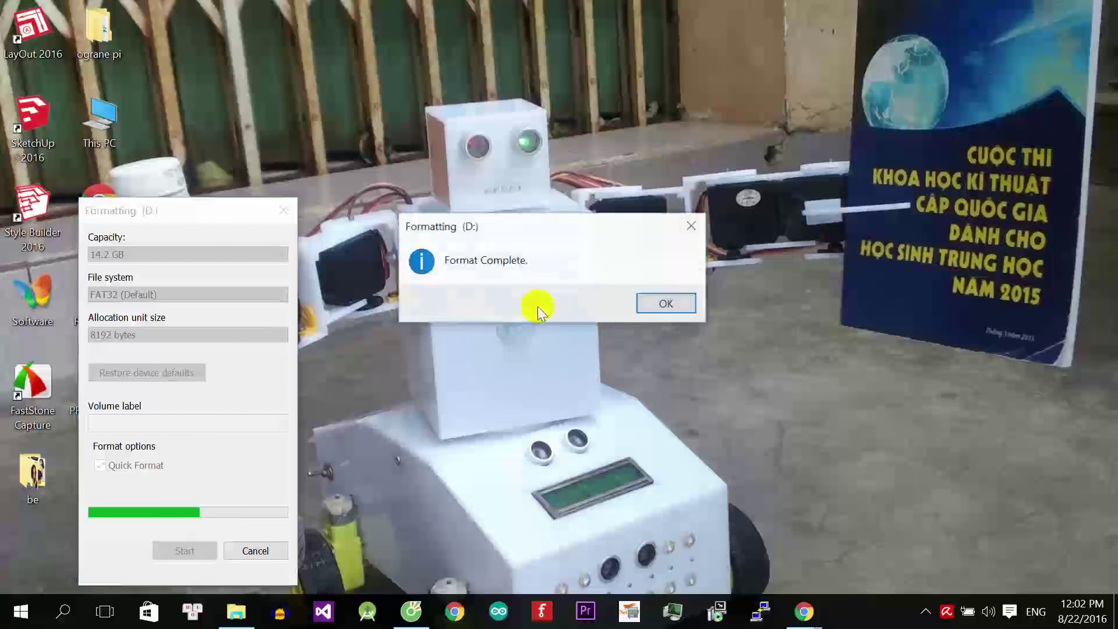
{"action": "left_click", "coordinate": [646, 302]}
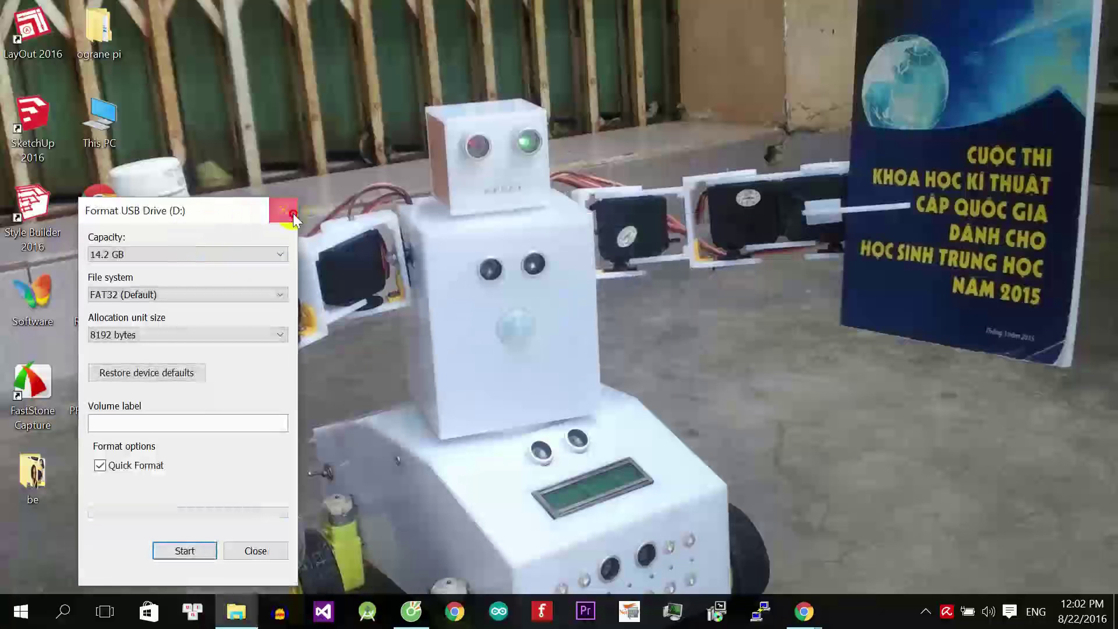
{"action": "left_click", "coordinate": [292, 211]}
Launch Rawrite32 from the taskbar with administrator rights.
{"action": "left_click", "coordinate": [414, 609]}
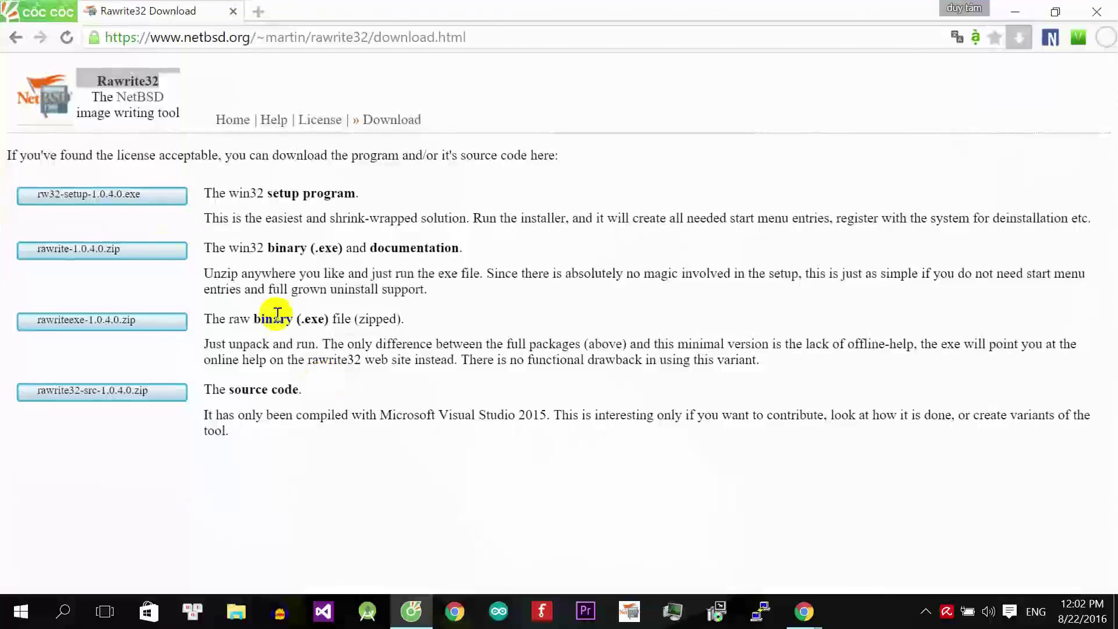
{"action": "left_click_drag", "start_coordinate": [180, 86], "coordinate": [96, 82]}
{"action": "left_click", "coordinate": [629, 610]}
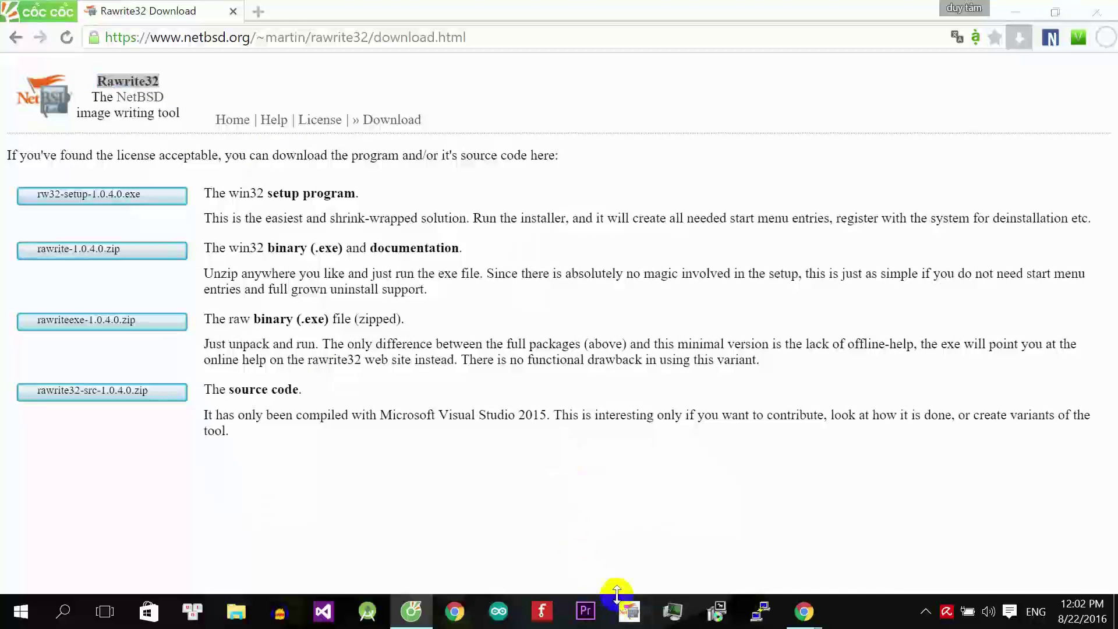
{"action": "left_click", "coordinate": [635, 336]}
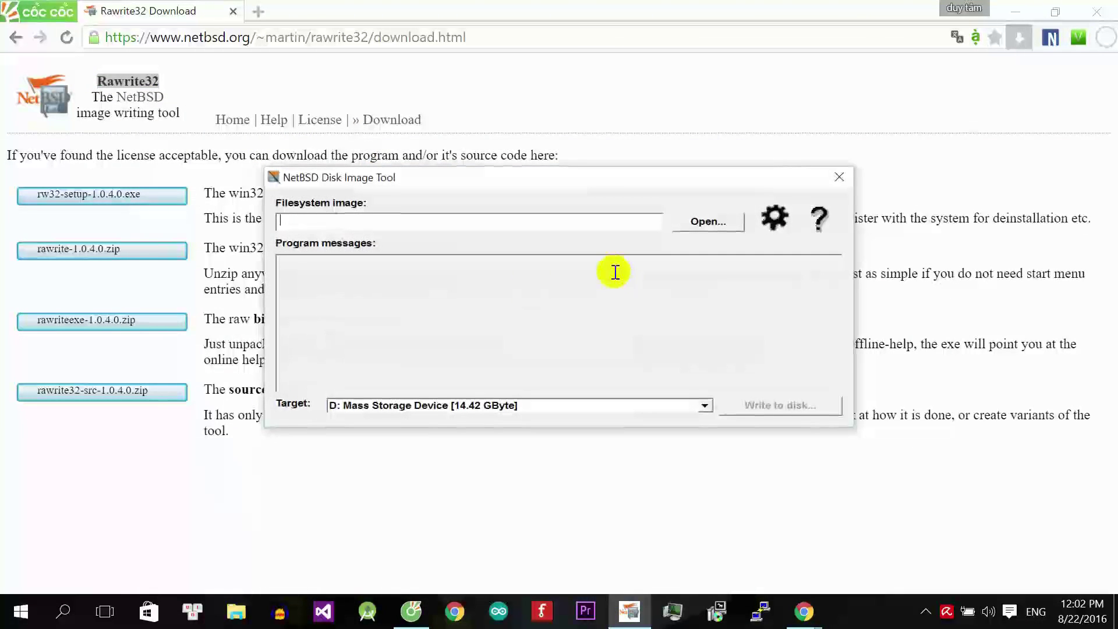
Load the Armbian Orange Pi Lite .raw image, showing All files (*.*) to find it.
{"action": "left_click", "coordinate": [705, 224]}
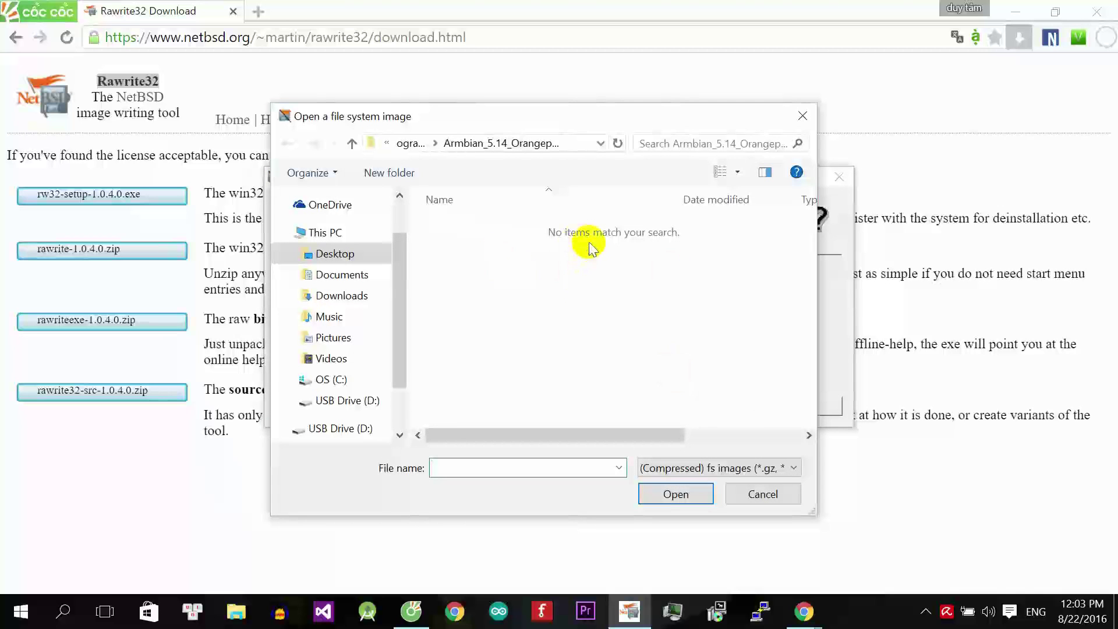
{"action": "left_click", "coordinate": [757, 469]}
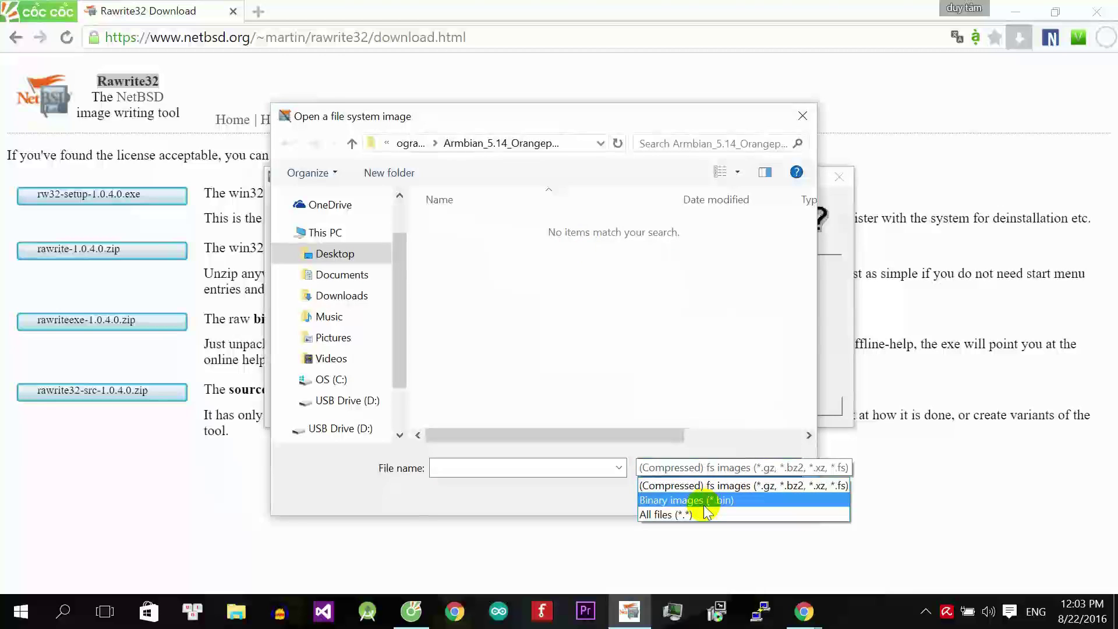
{"action": "left_click", "coordinate": [704, 512]}
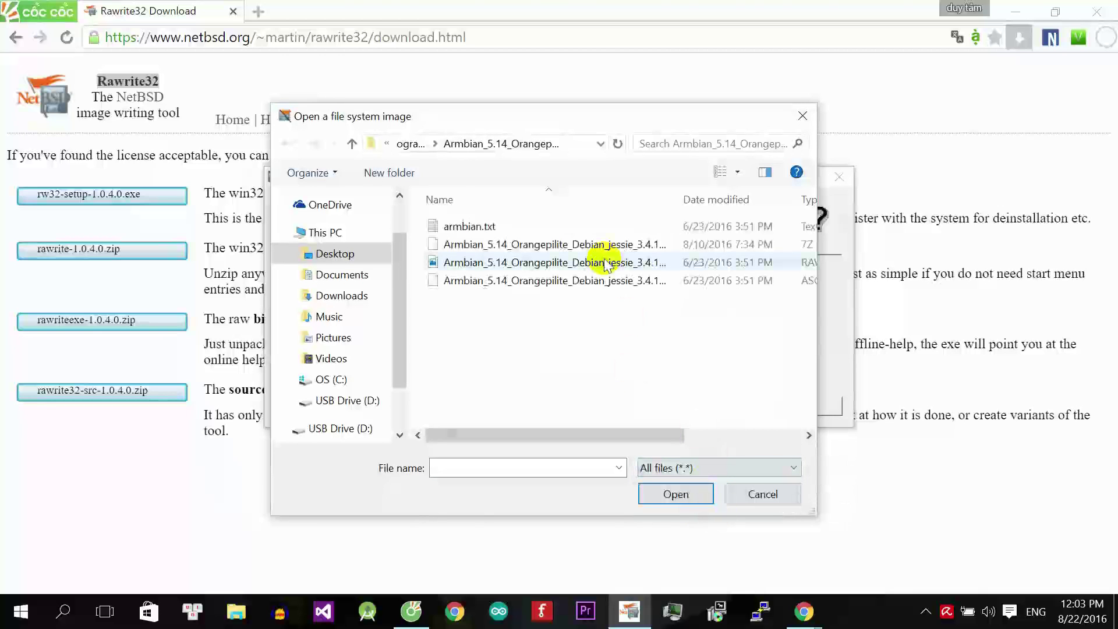
{"action": "left_click", "coordinate": [605, 262]}
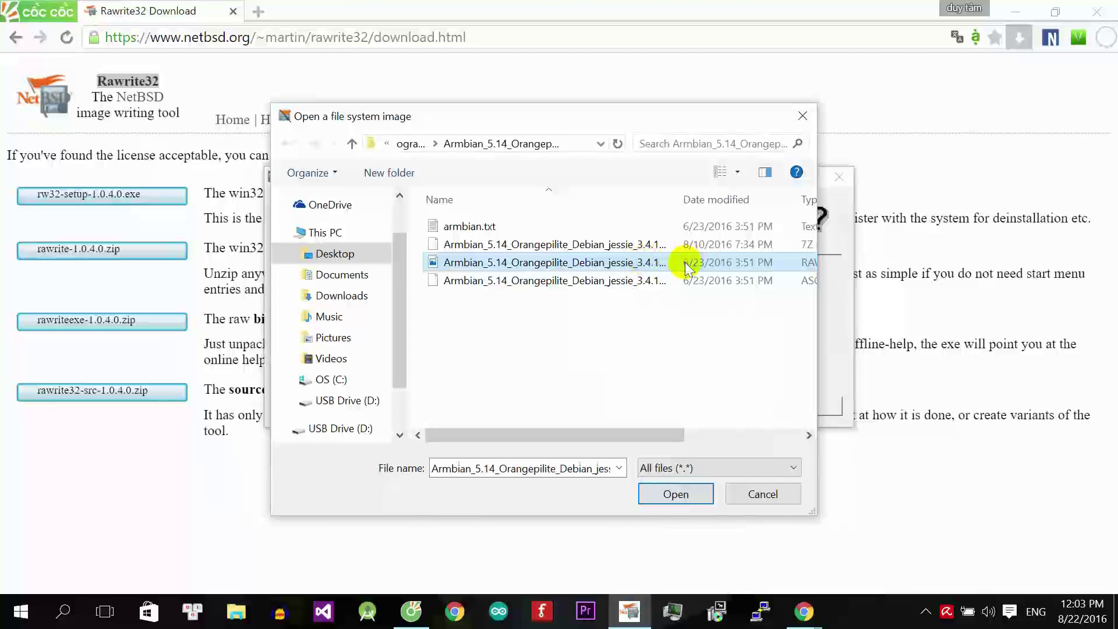
{"action": "double_click", "coordinate": [685, 262]}
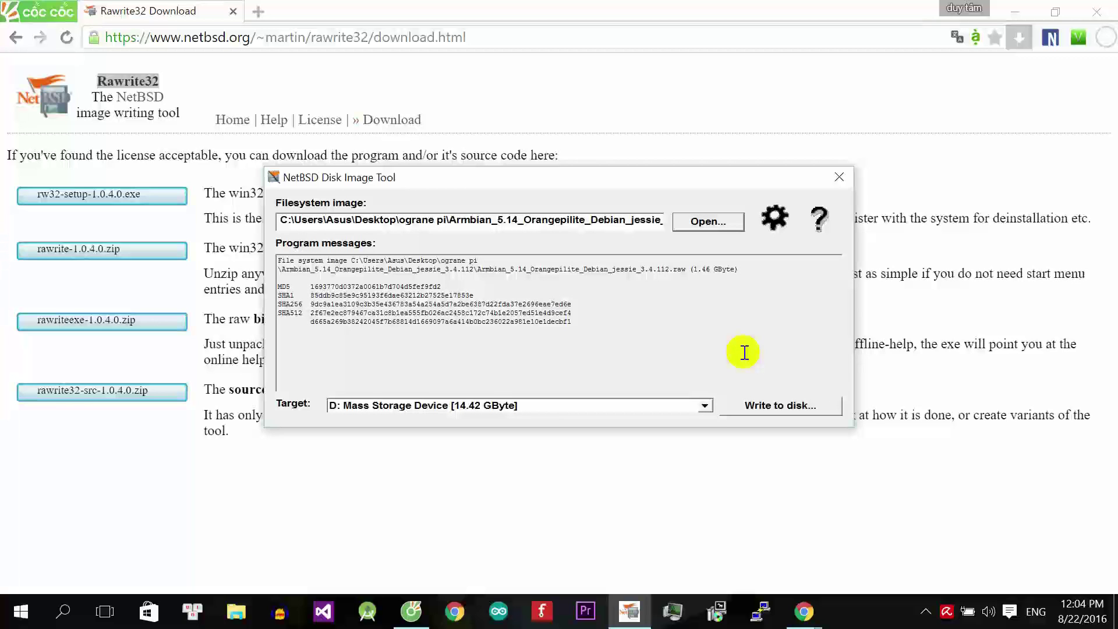
Write the Armbian image to the D: Mass Storage Device, confirming the overwrite.
{"action": "left_click", "coordinate": [655, 406]}
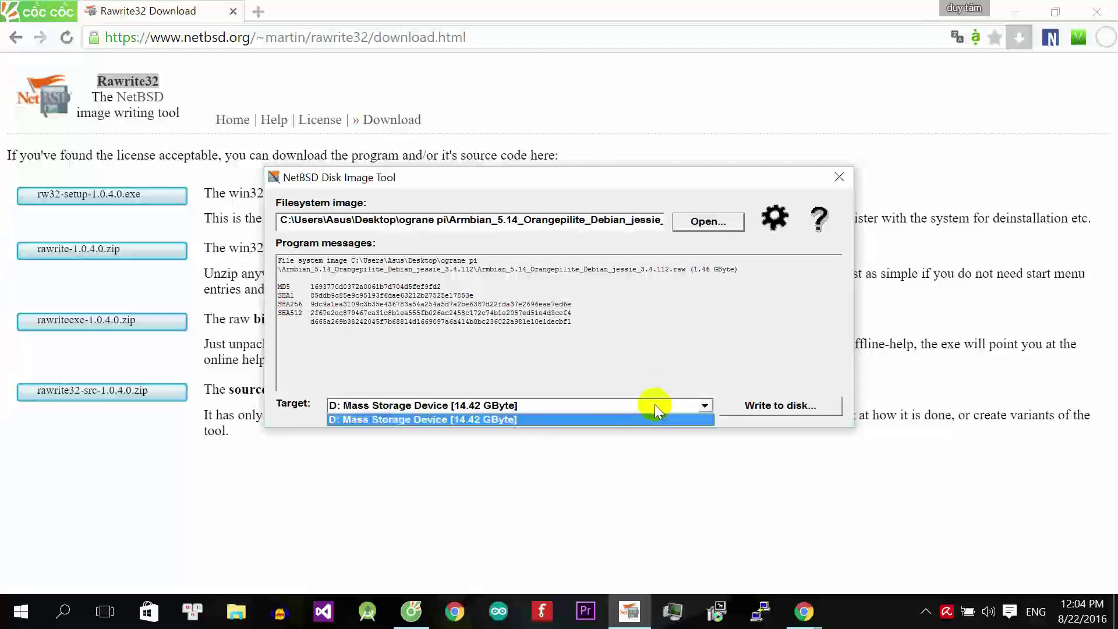
{"action": "left_click", "coordinate": [446, 422]}
{"action": "left_click", "coordinate": [749, 404]}
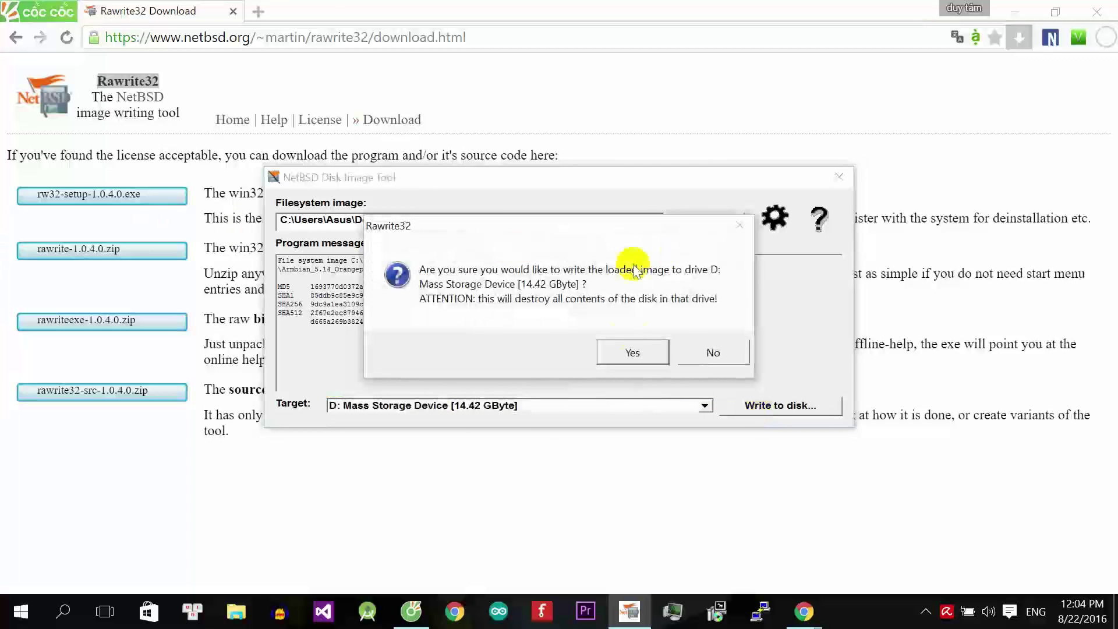
{"action": "left_click", "coordinate": [633, 351]}
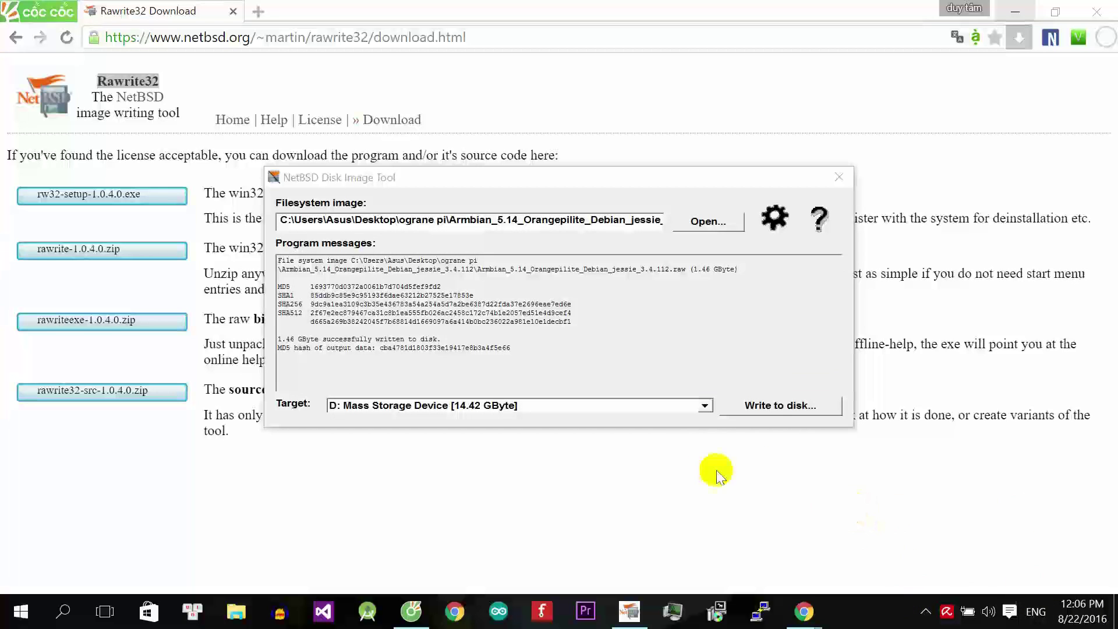
Close Rawrite32, eject USB Drive (D:) in File Explorer, and show This PC.
{"action": "left_click", "coordinate": [839, 177]}
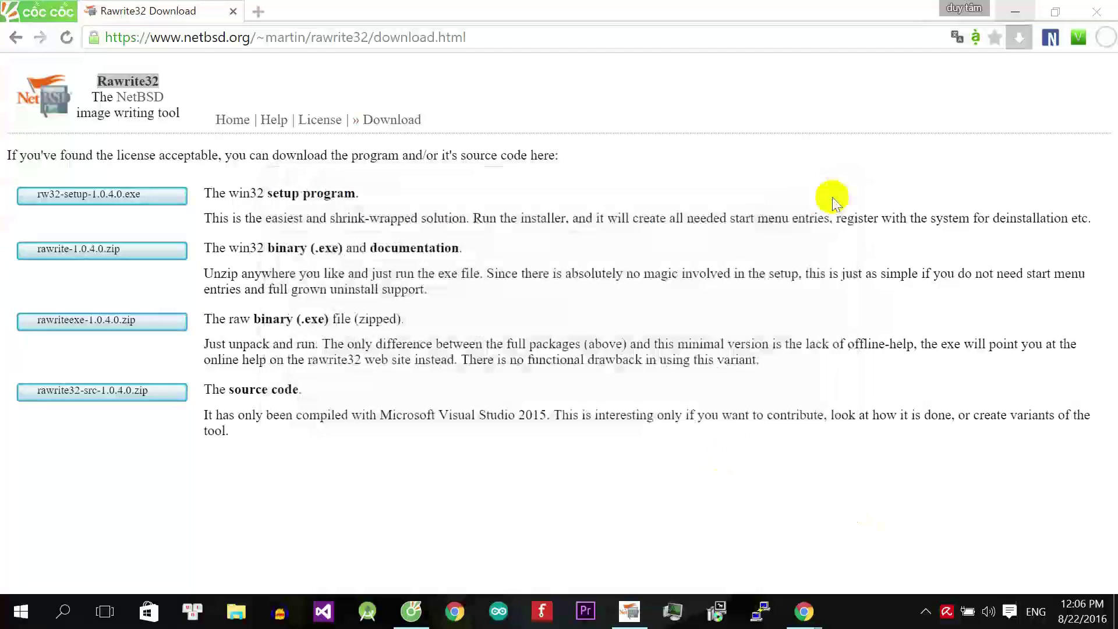
{"action": "left_click", "coordinate": [236, 608]}
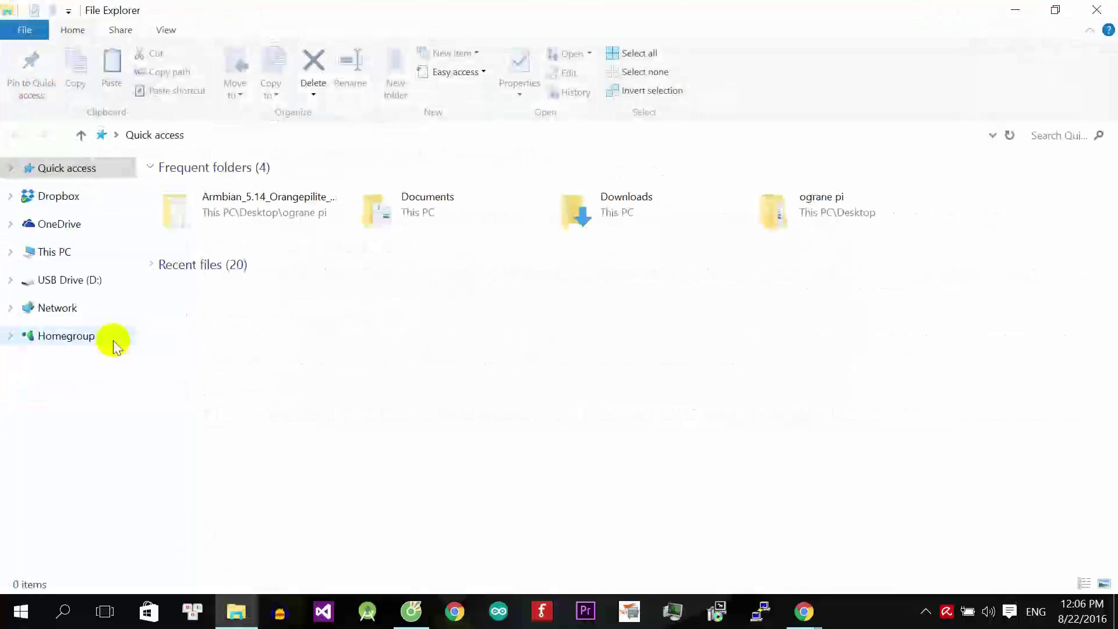
{"action": "right_click", "coordinate": [49, 420]}
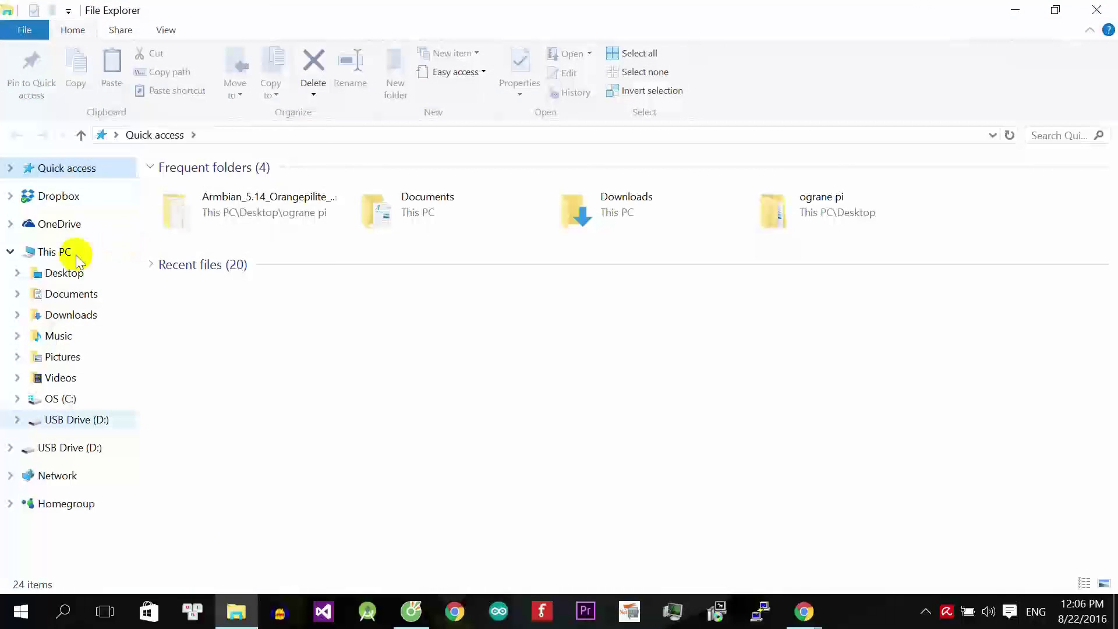
{"action": "left_click", "coordinate": [100, 298]}
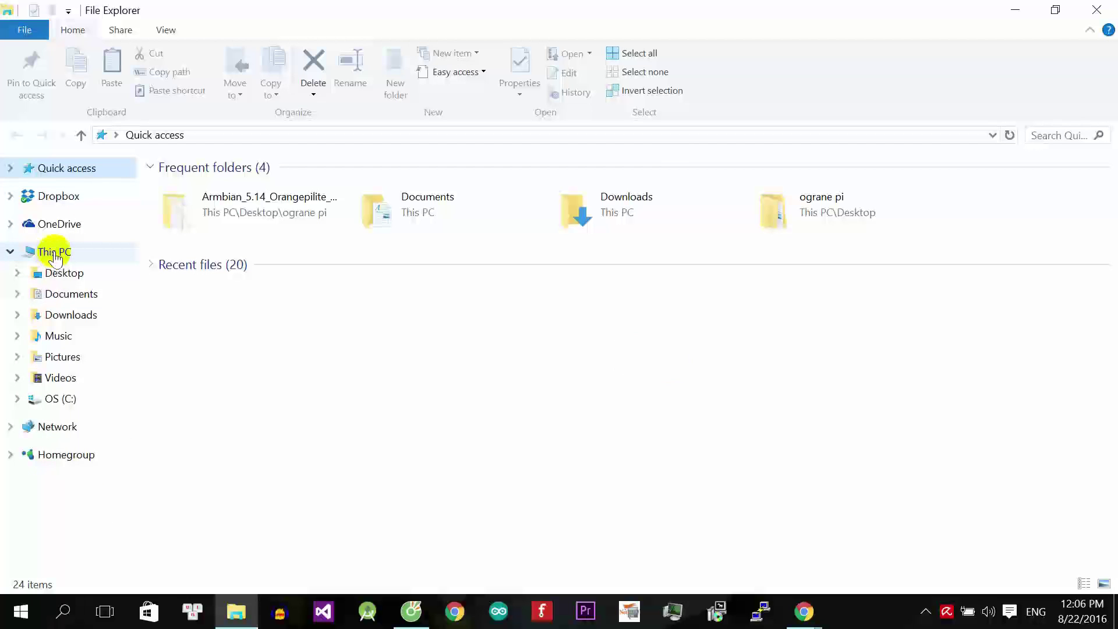
{"action": "left_click", "coordinate": [54, 252]}
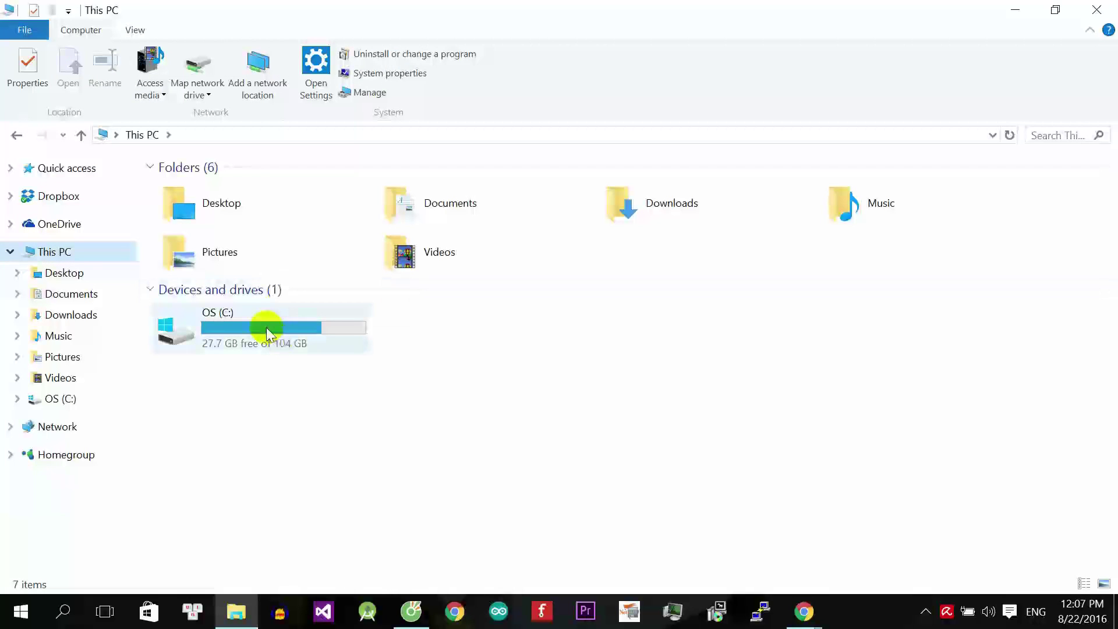
{"action": "right_click", "coordinate": [70, 252]}
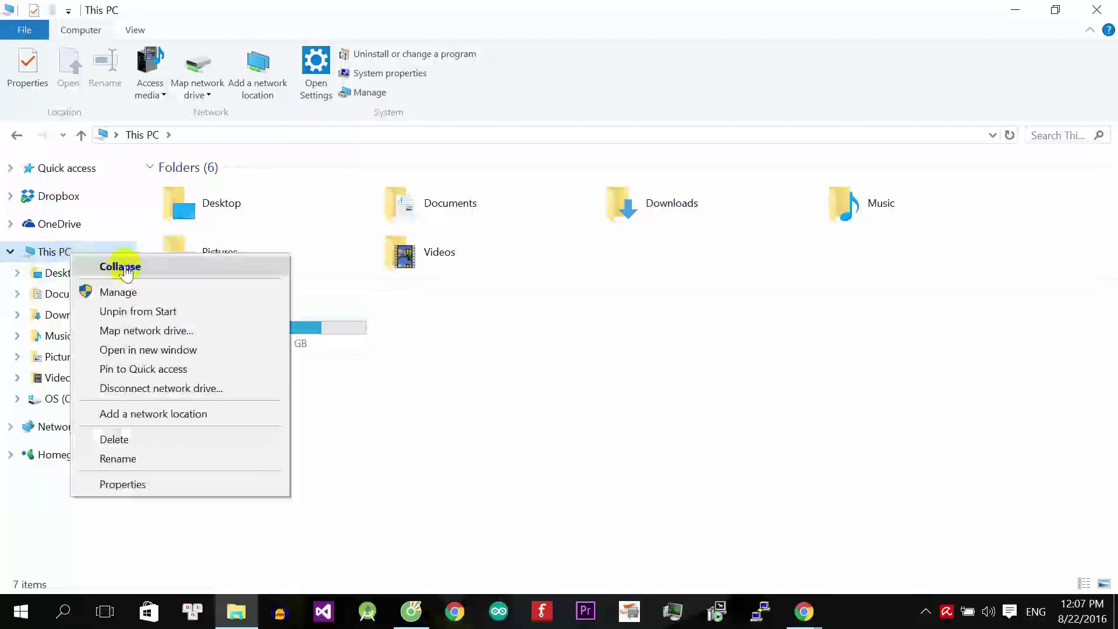
In Computer Management's Device Manager, select the Prolific USB-to-Serial Comm Port (COM5).
{"action": "left_click", "coordinate": [181, 293]}
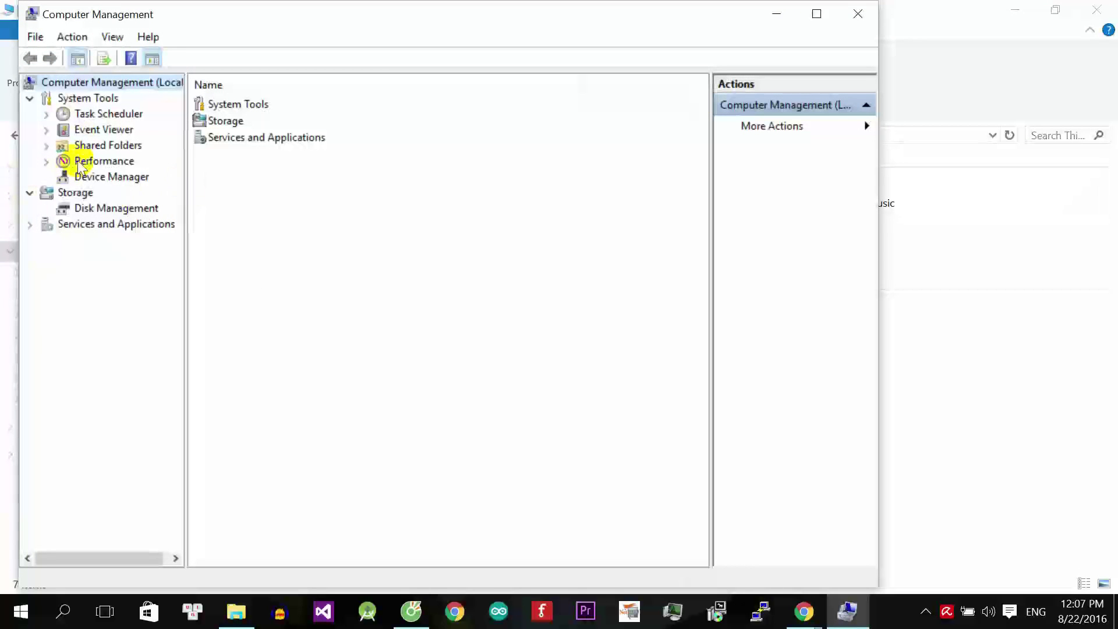
{"action": "left_click", "coordinate": [108, 177]}
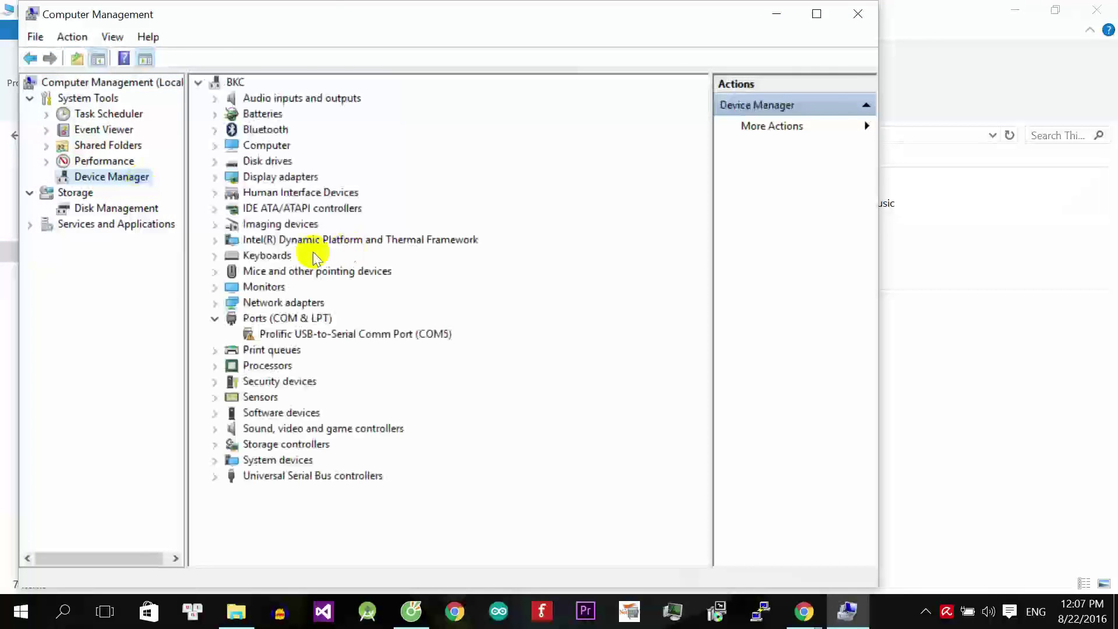
{"action": "left_click", "coordinate": [247, 334]}
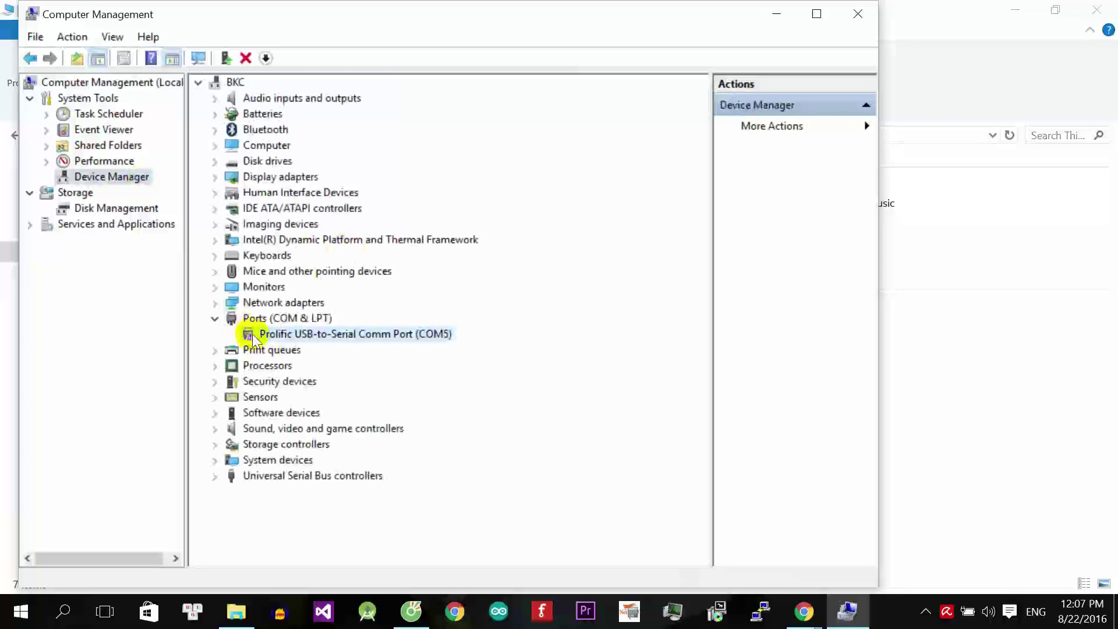
{"action": "right_click", "coordinate": [282, 342]}
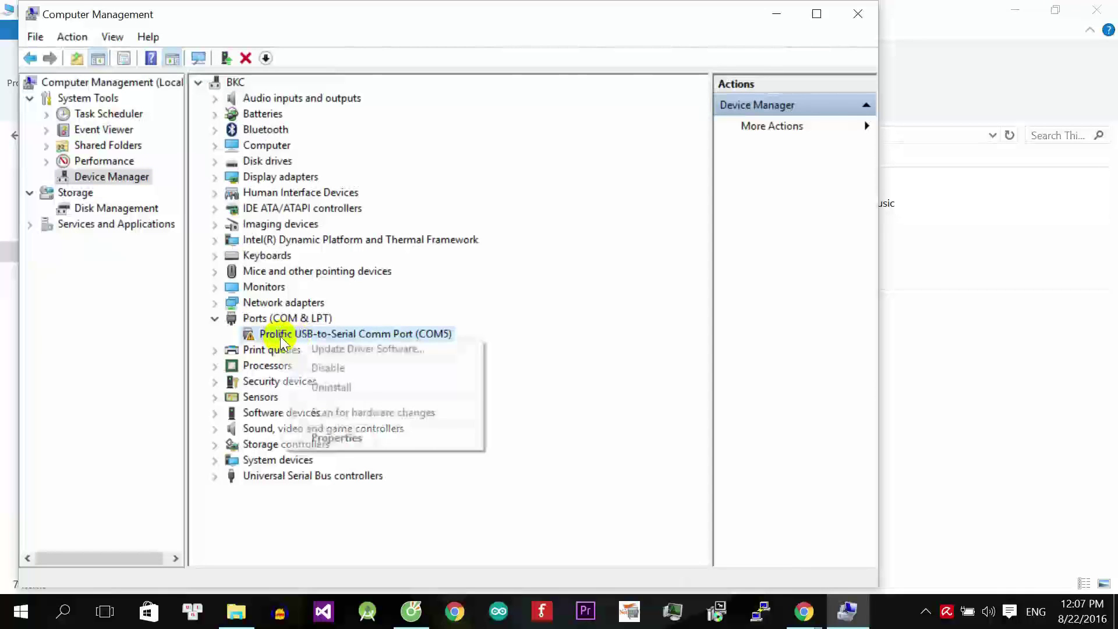
Install Prolific driver version 3.3.2.105 for the COM5 serial port from the installed drivers.
{"action": "left_click", "coordinate": [373, 351]}
{"action": "left_click", "coordinate": [424, 348]}
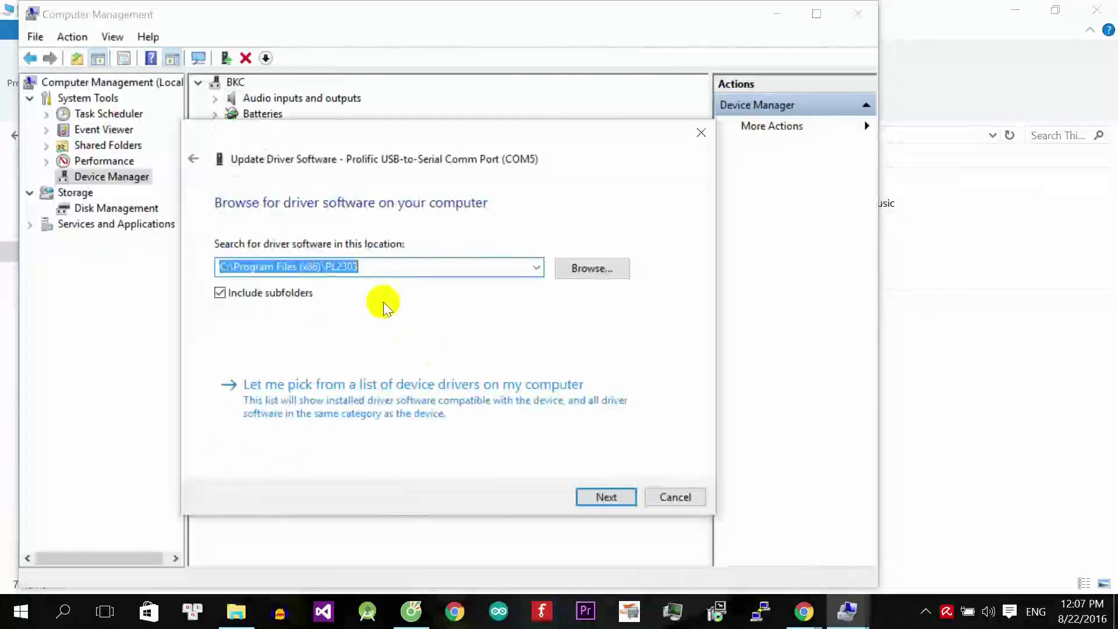
{"action": "left_click", "coordinate": [378, 385]}
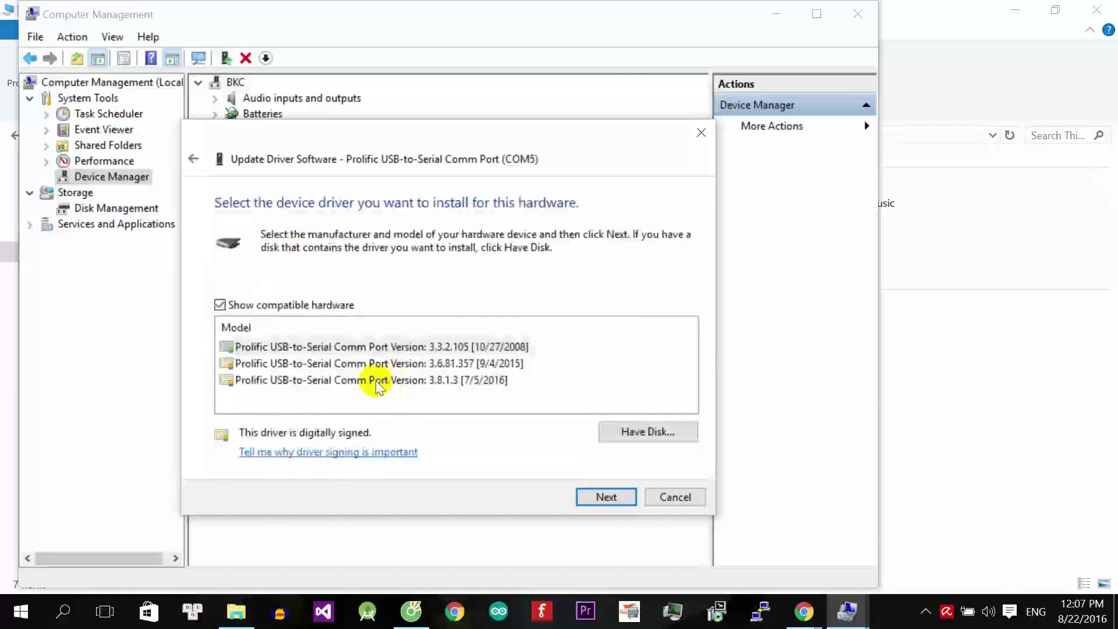
{"action": "left_click", "coordinate": [442, 381]}
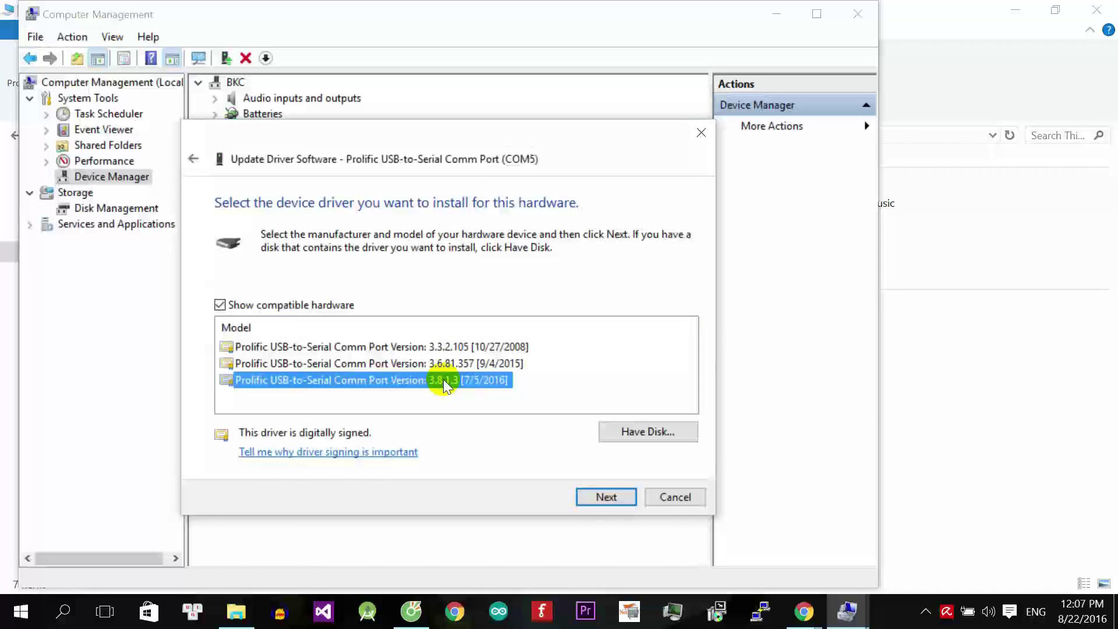
{"action": "left_click", "coordinate": [442, 349]}
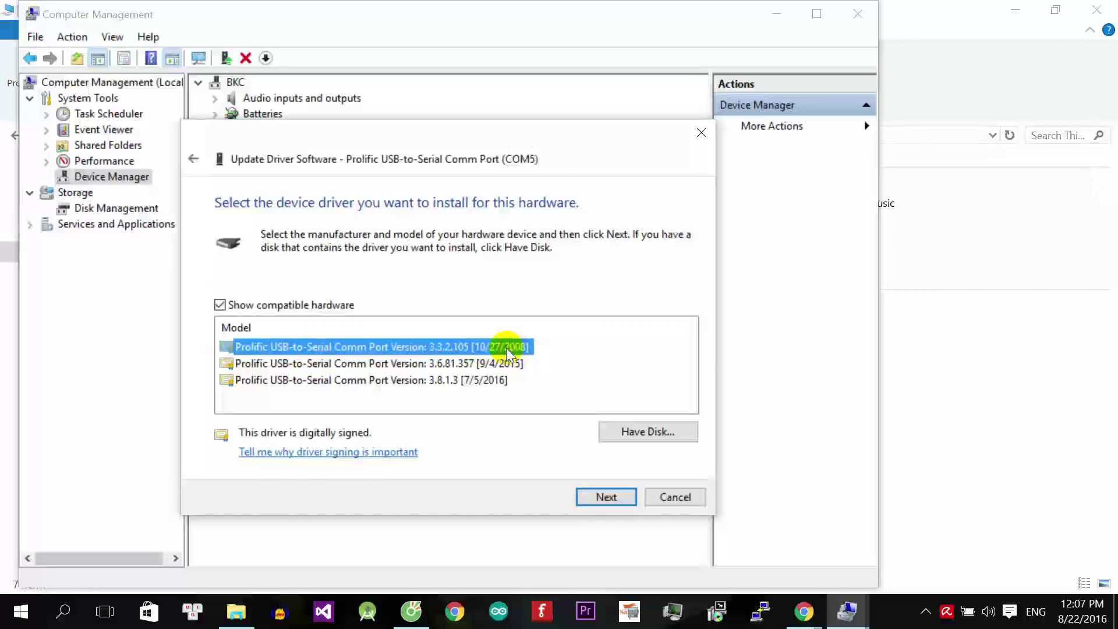
{"action": "key", "text": "Return"}
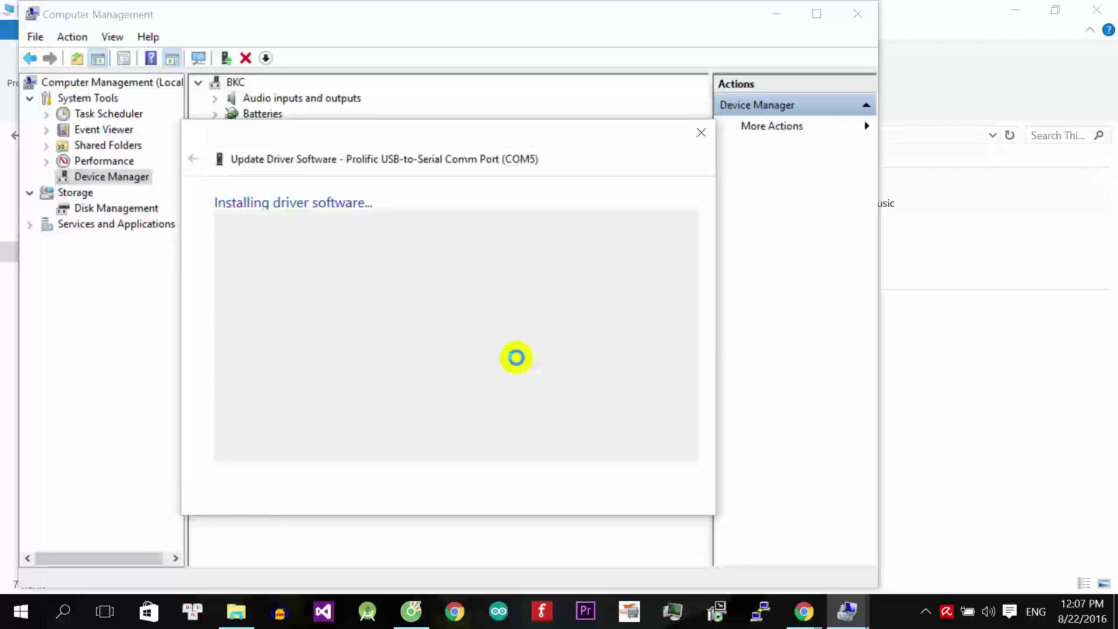
{"action": "left_click", "coordinate": [671, 496]}
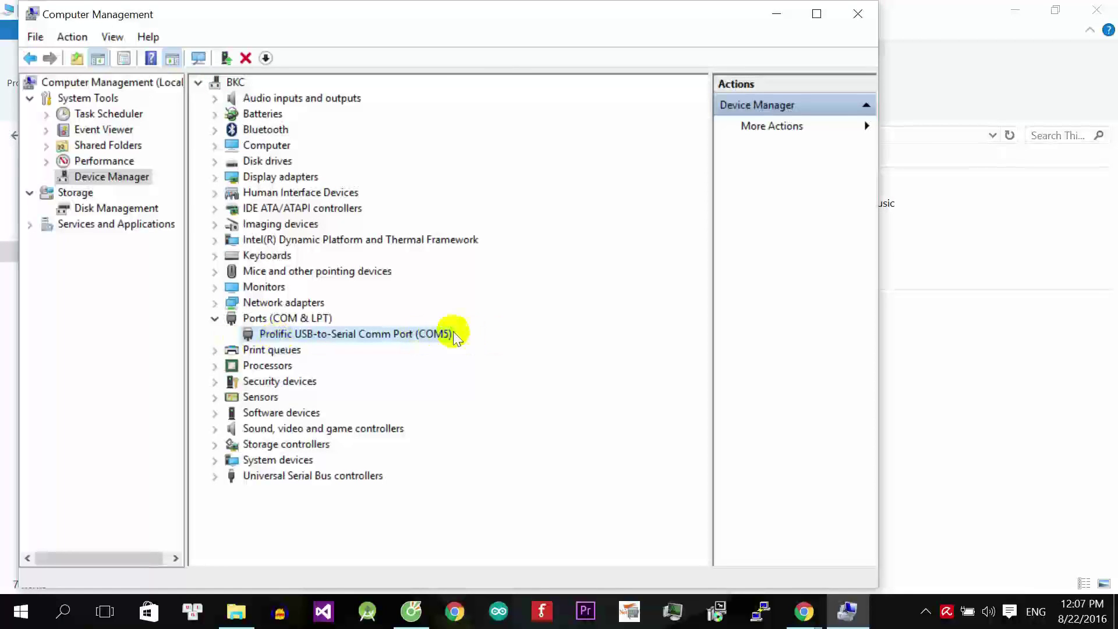
Configure PuTTY for a Serial connection on COM5 with speed 115200.
{"action": "left_click", "coordinate": [774, 615]}
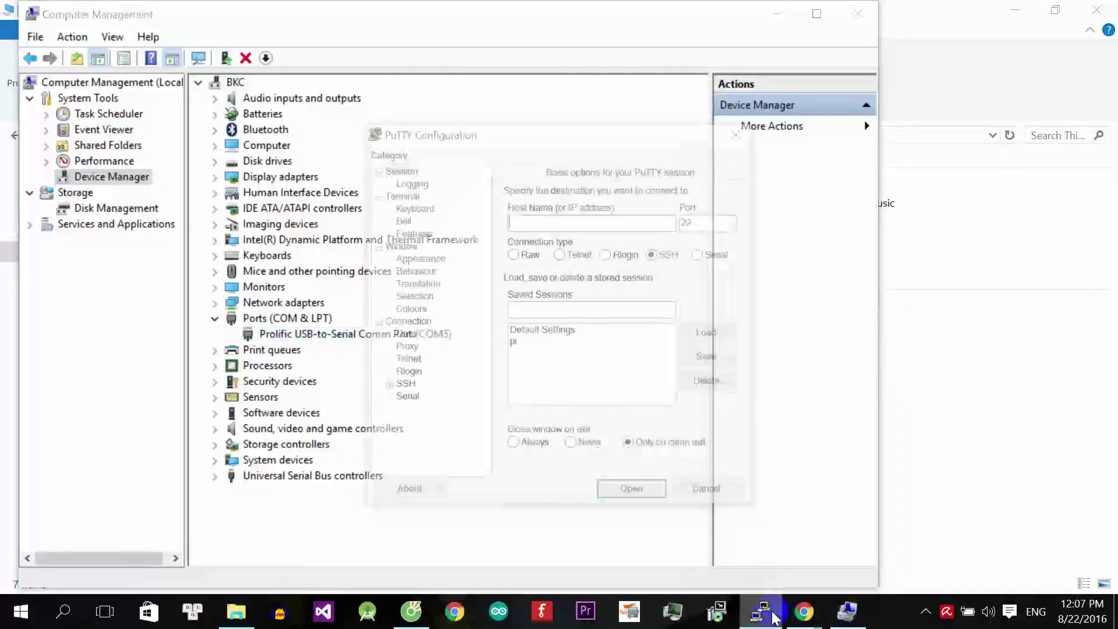
{"action": "left_click", "coordinate": [701, 254]}
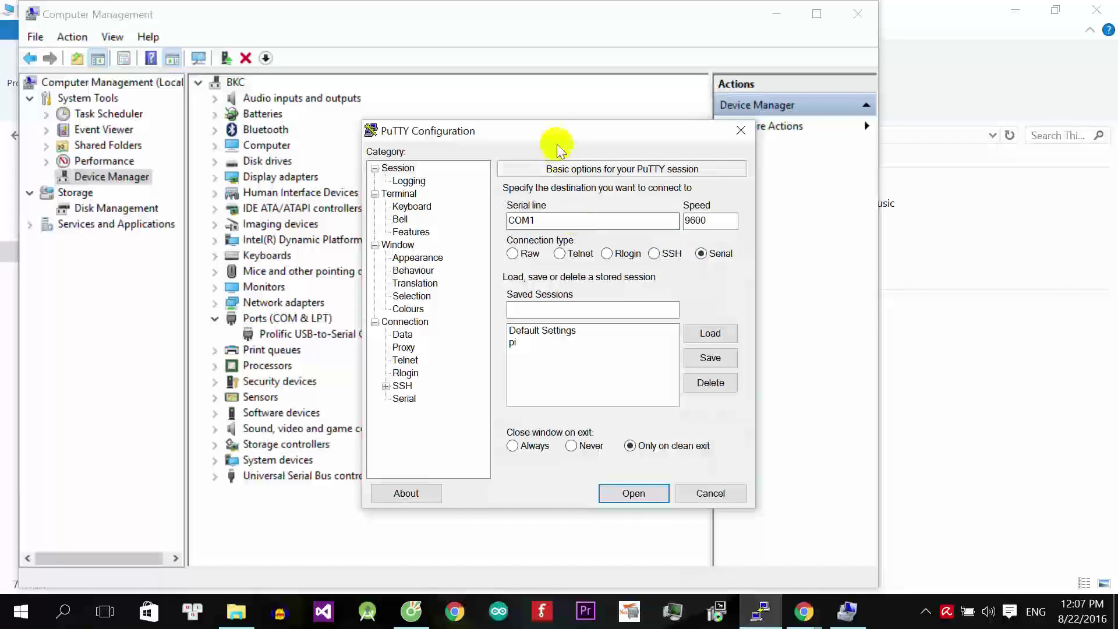
{"action": "left_click_drag", "start_coordinate": [556, 131], "coordinate": [723, 130]}
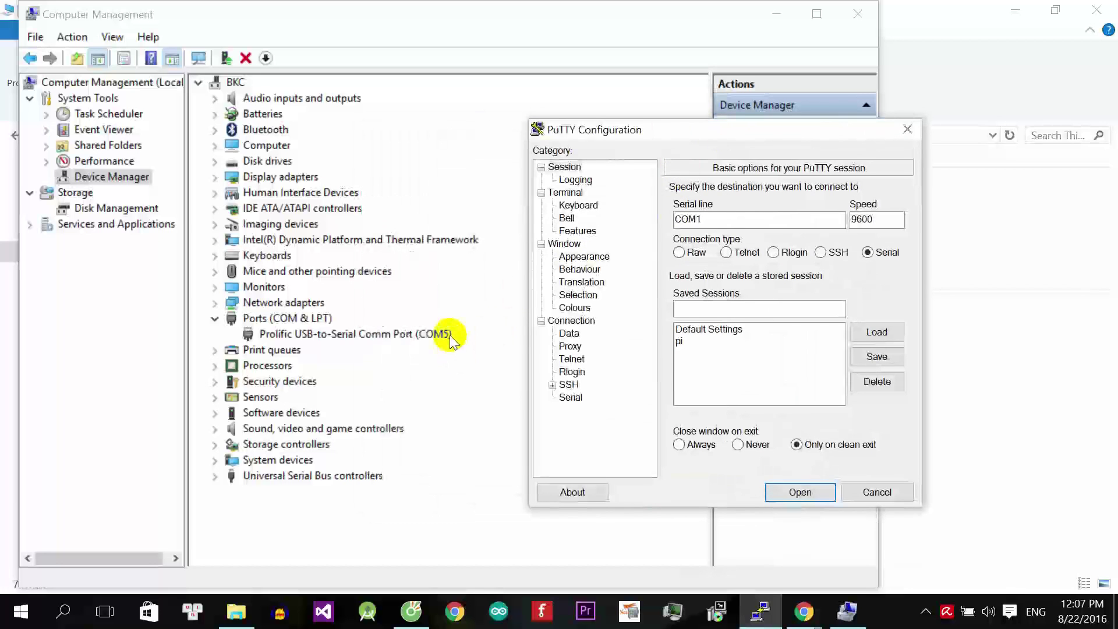
{"action": "left_click", "coordinate": [725, 218]}
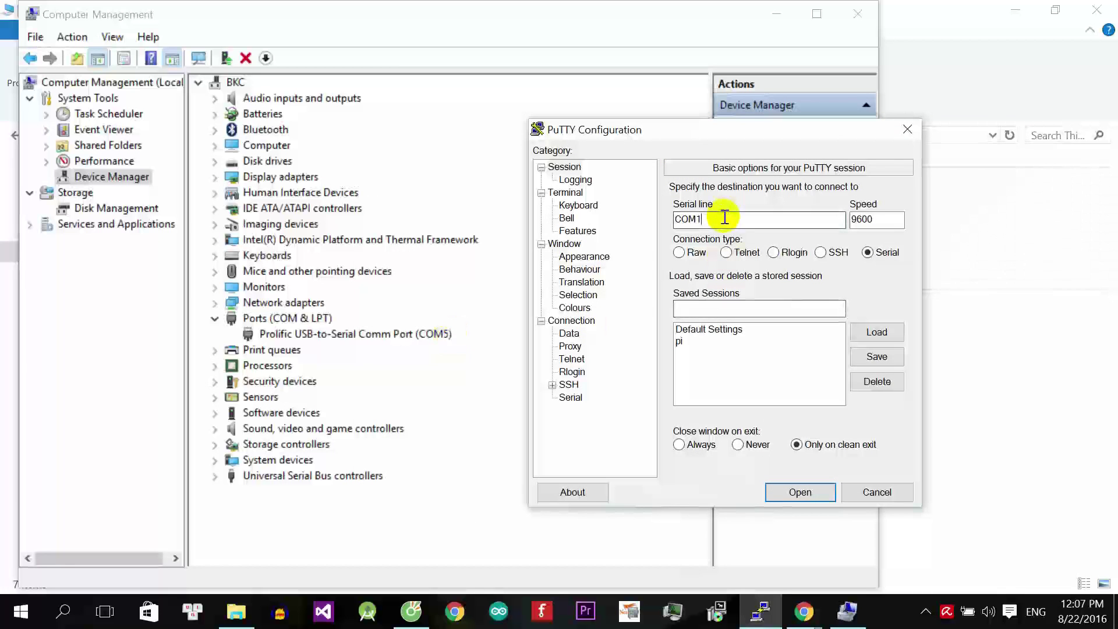
{"action": "type", "text": "5"}
{"action": "double_click", "coordinate": [886, 219]}
{"action": "type", "text": "11"}
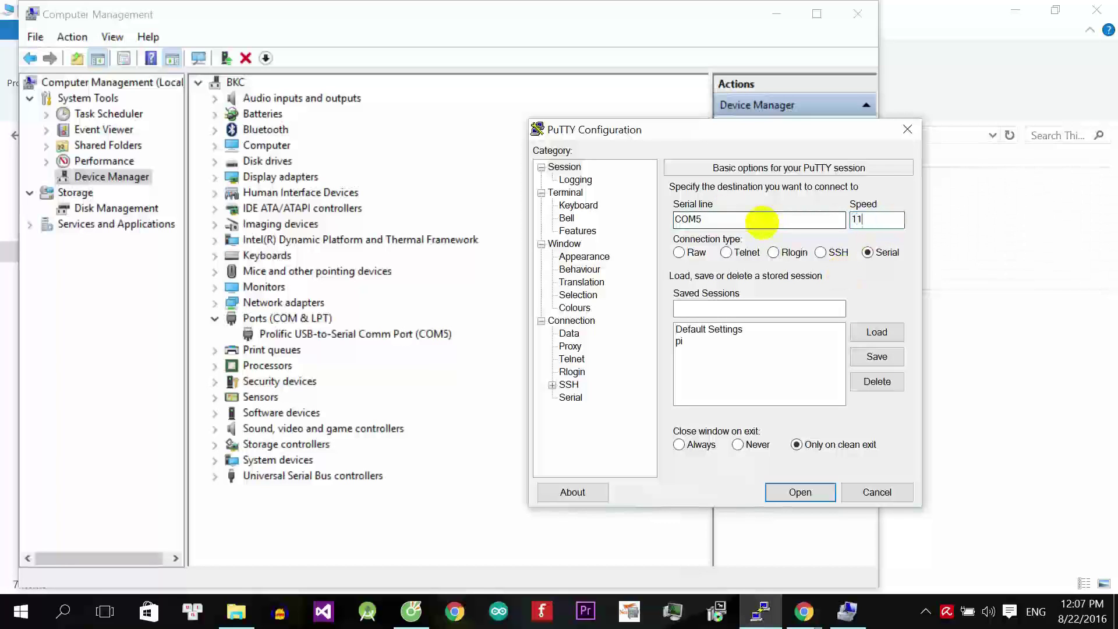
{"action": "type", "text": "5200"}
Open the COM5 serial terminal, then close Computer Management and This PC and minimize Chrome.
{"action": "left_click", "coordinate": [785, 495]}
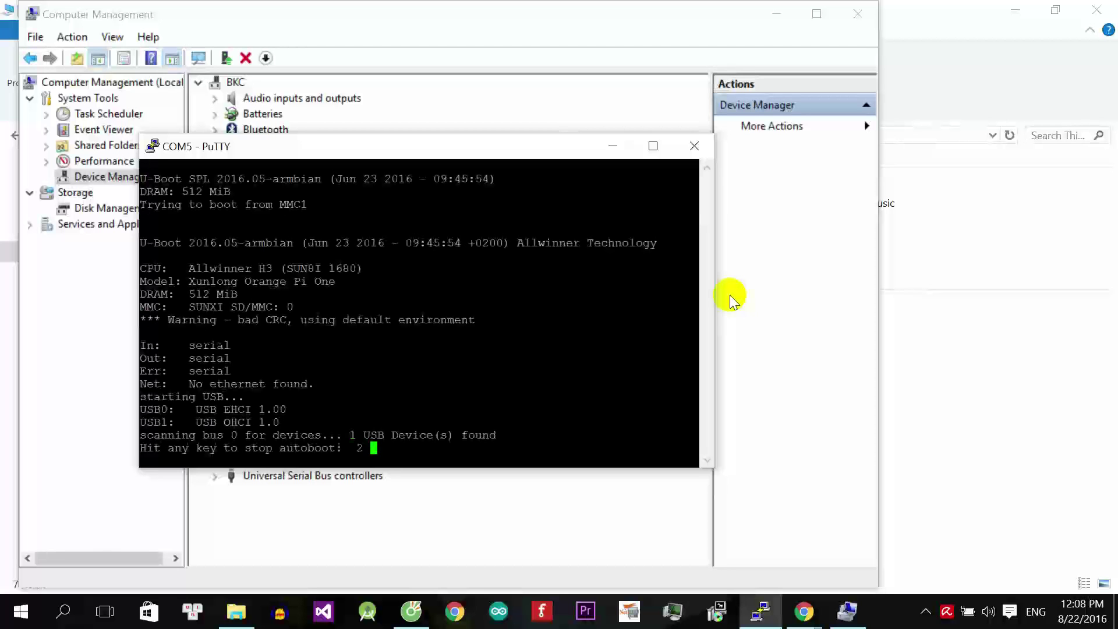
{"action": "left_click_drag", "start_coordinate": [385, 150], "coordinate": [642, 39]}
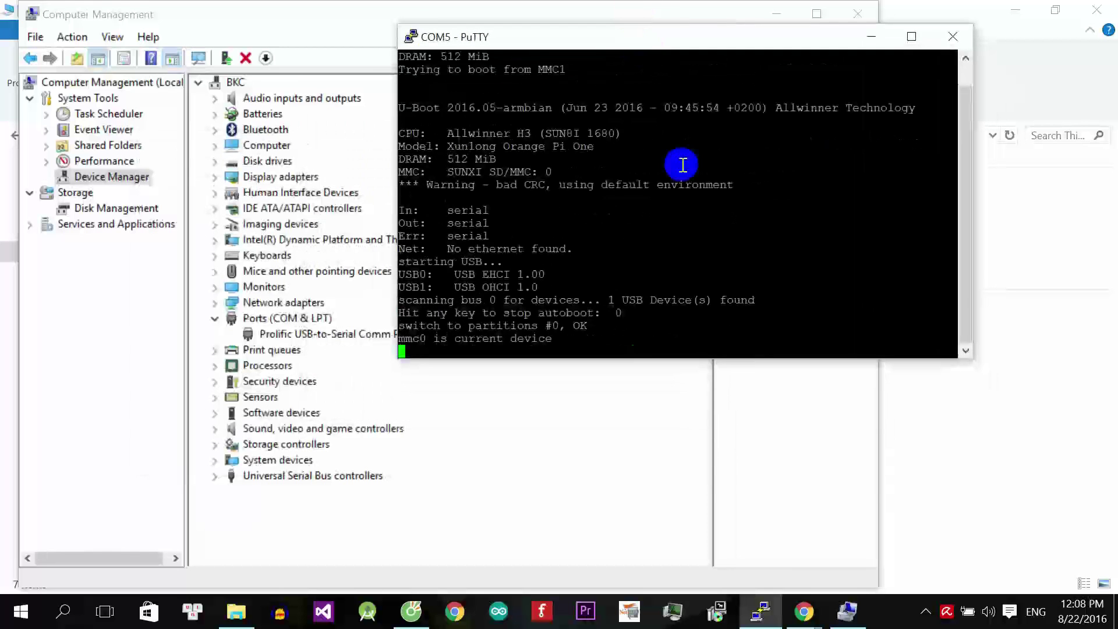
{"action": "left_click", "coordinate": [781, 14]}
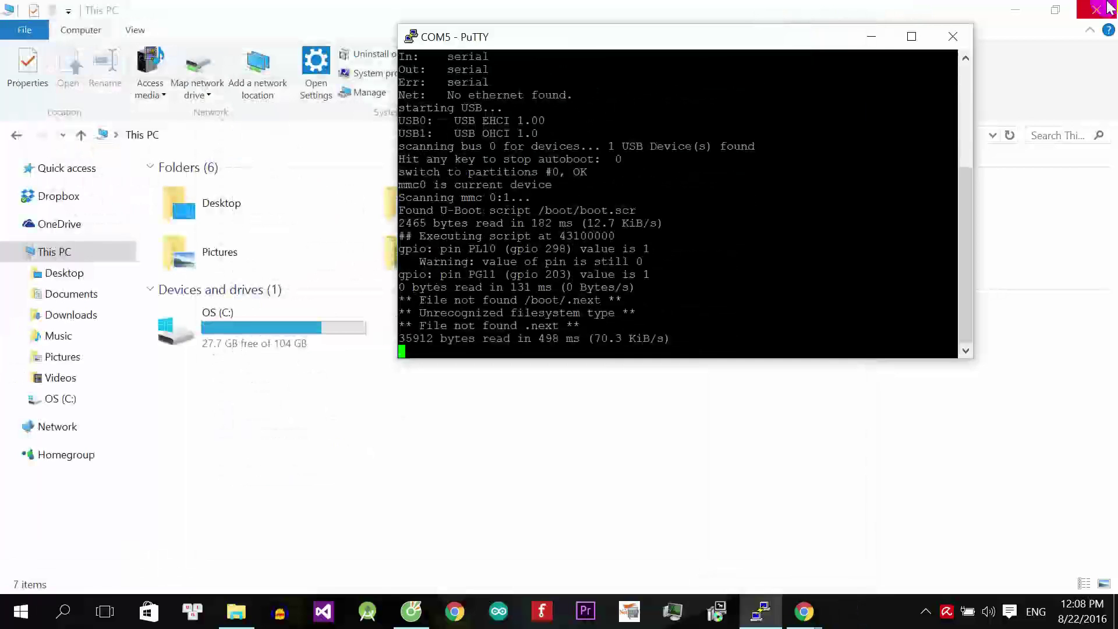
{"action": "left_click", "coordinate": [1110, 7]}
{"action": "left_click", "coordinate": [1023, 9]}
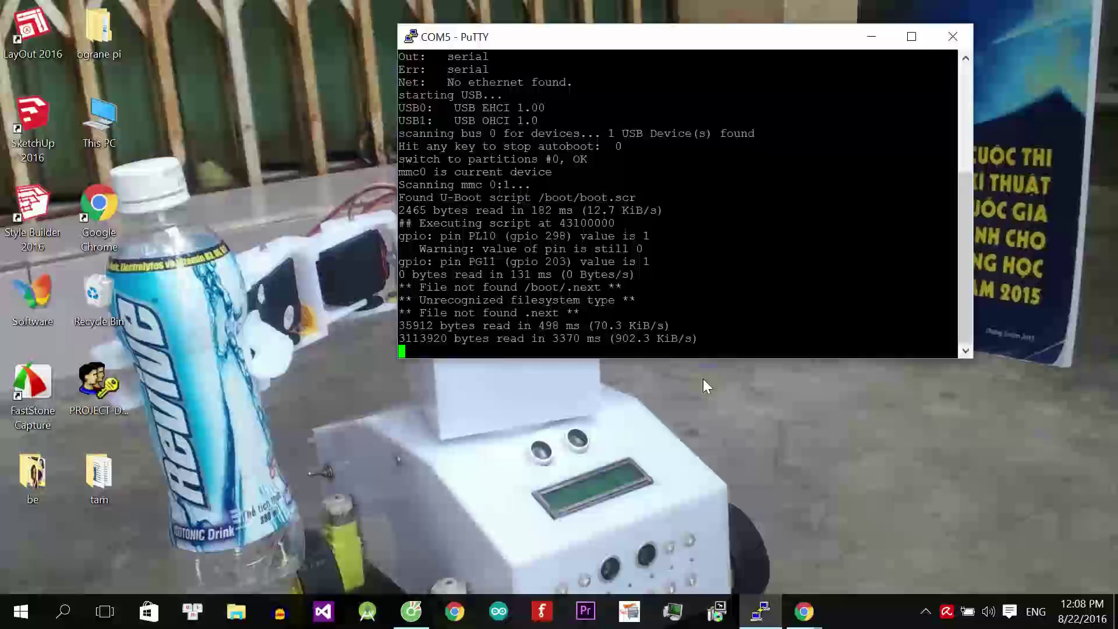
Drag the PuTTY terminal toward the screen centre while the board boots to systemd.
{"action": "left_click_drag", "start_coordinate": [683, 38], "coordinate": [576, 185]}
{"action": "mouse_move", "coordinate": [800, 612]}
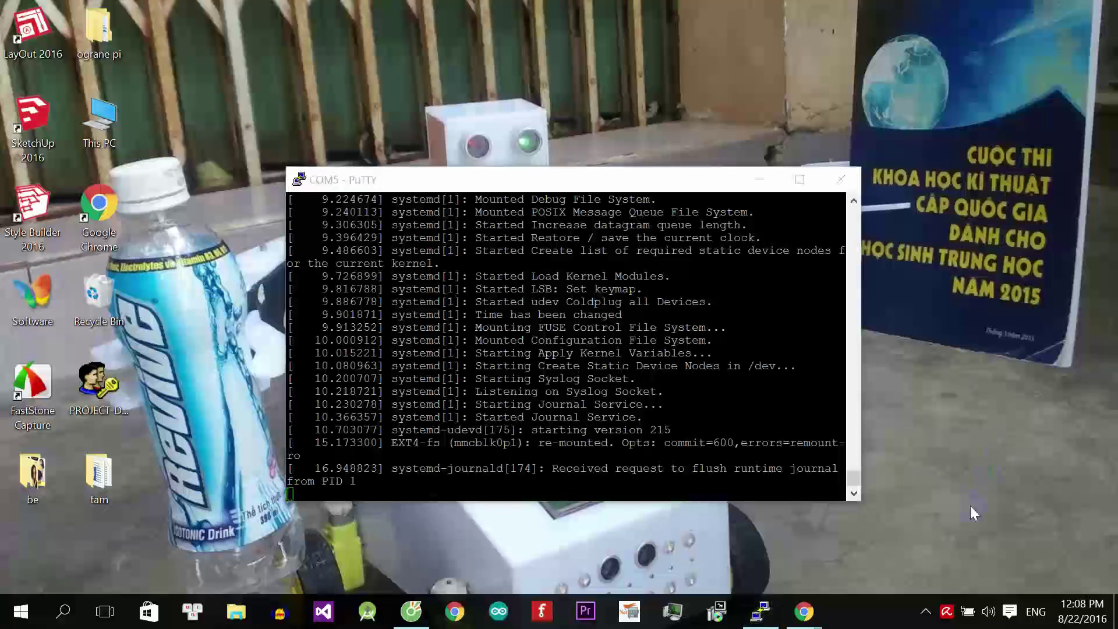
Log in to the orangepilite terminal as root with the account password.
{"action": "left_click", "coordinate": [926, 613]}
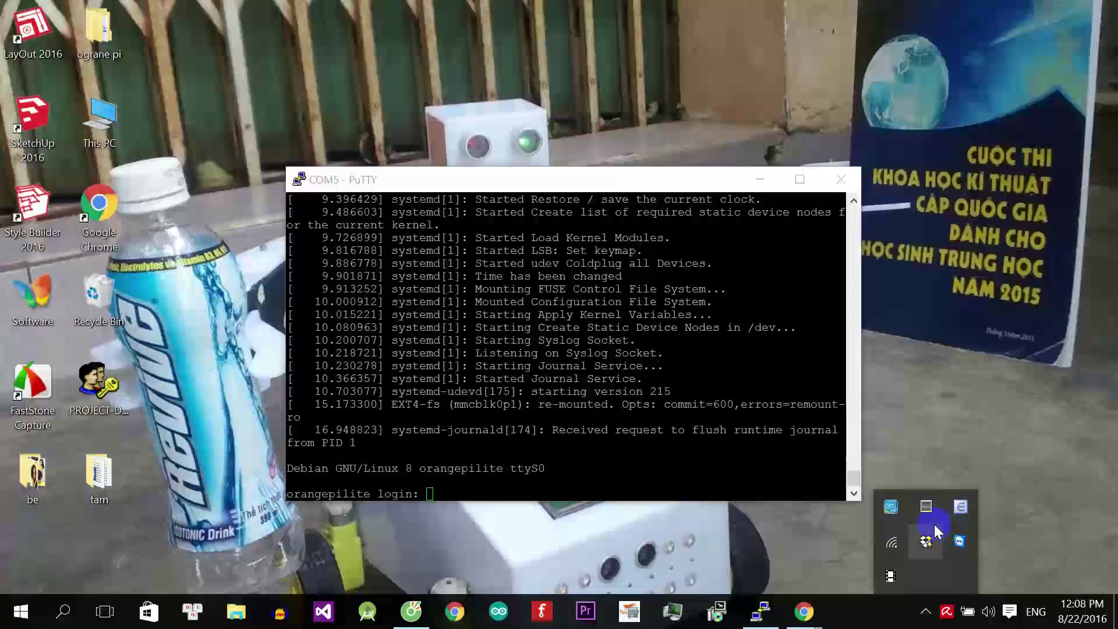
{"action": "left_click", "coordinate": [913, 394]}
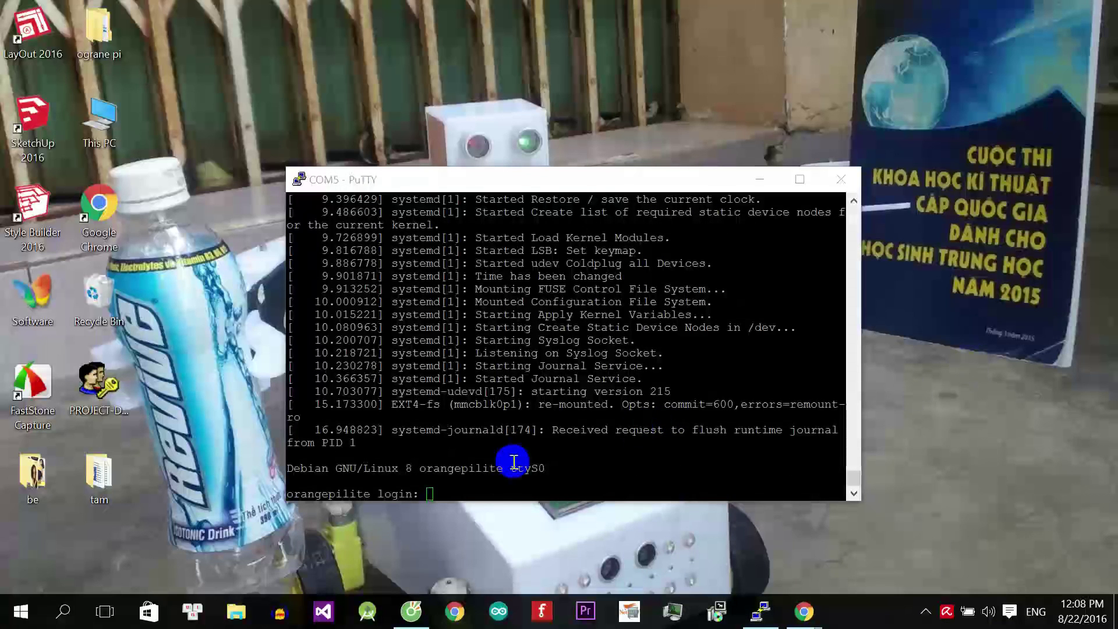
{"action": "left_click", "coordinate": [509, 490]}
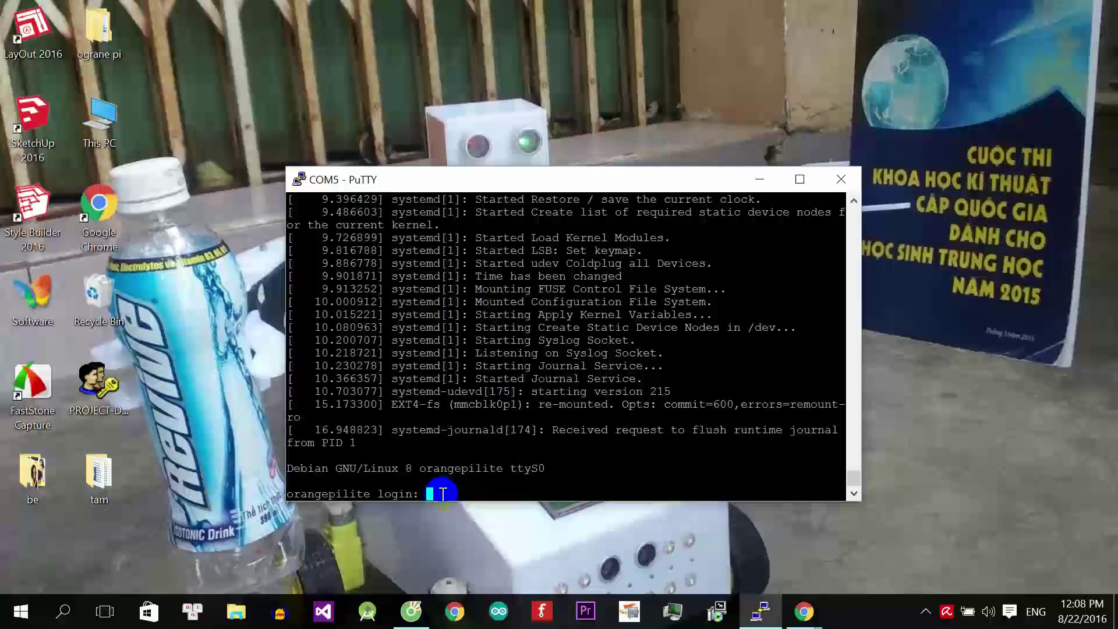
{"action": "type", "text": "root"}
{"action": "key", "text": "Return"}
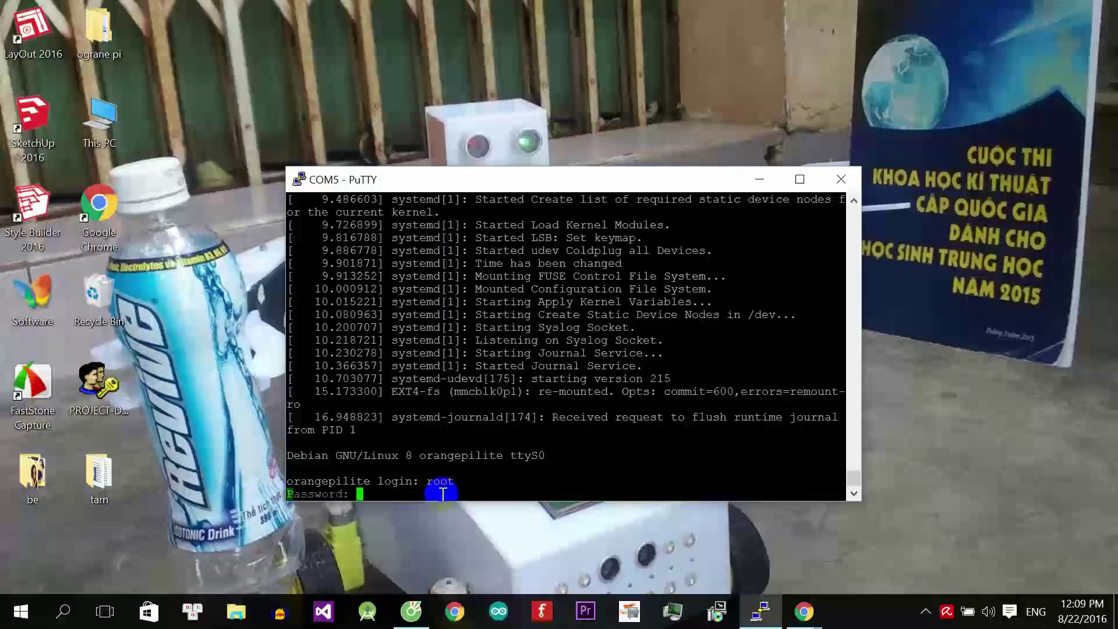
{"action": "type", "text": "1234"}
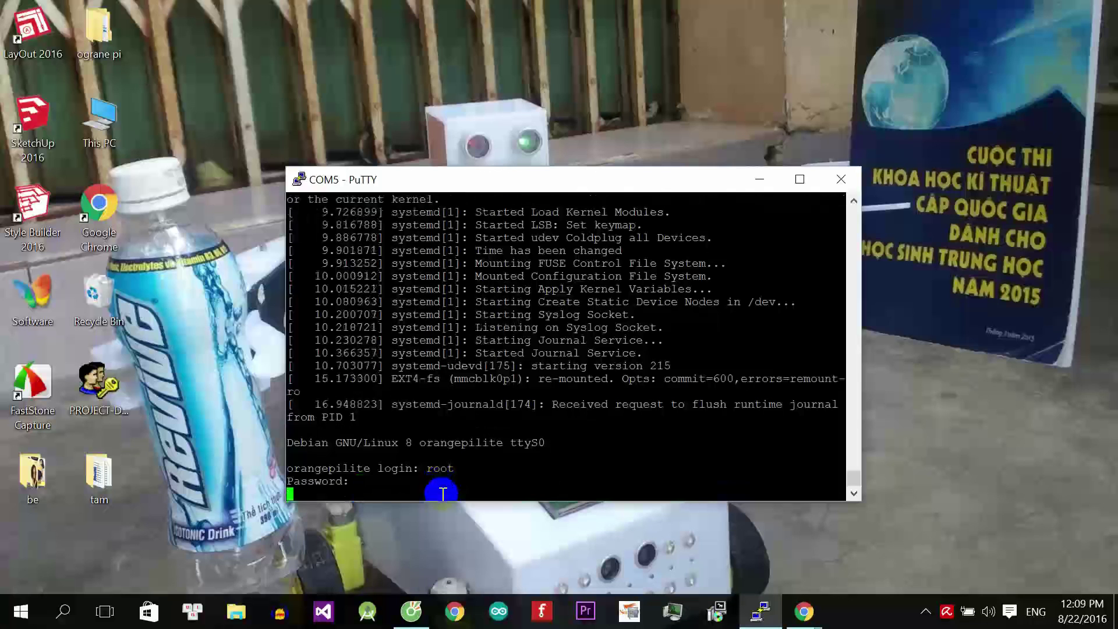
{"action": "key", "text": "Return"}
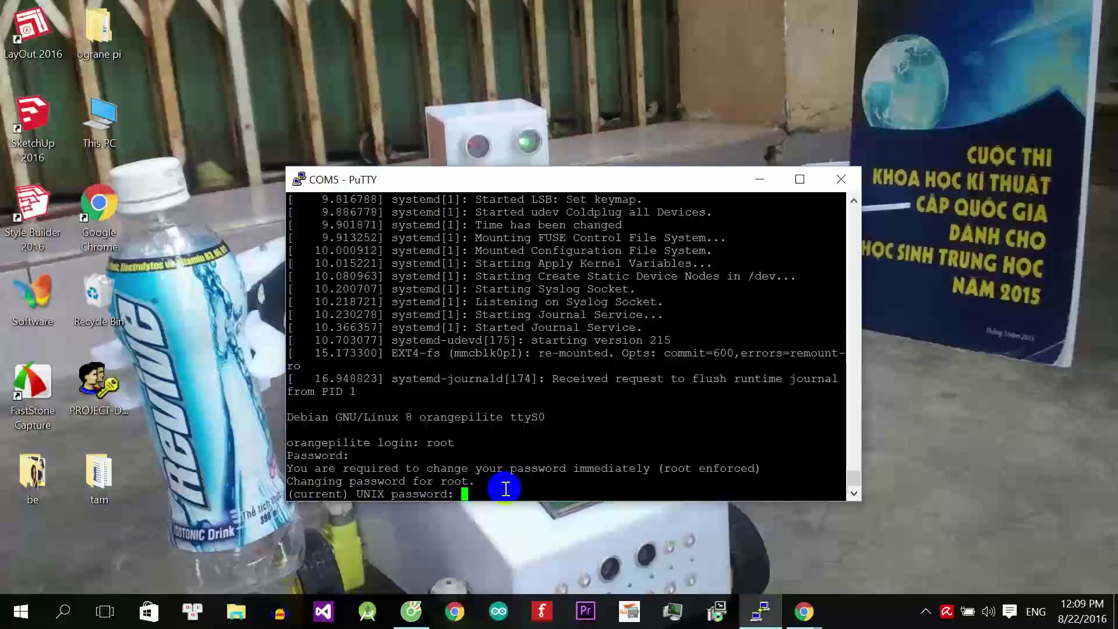
Complete the forced root password change: current password, new password, then confirm it.
{"action": "key", "text": "Return"}
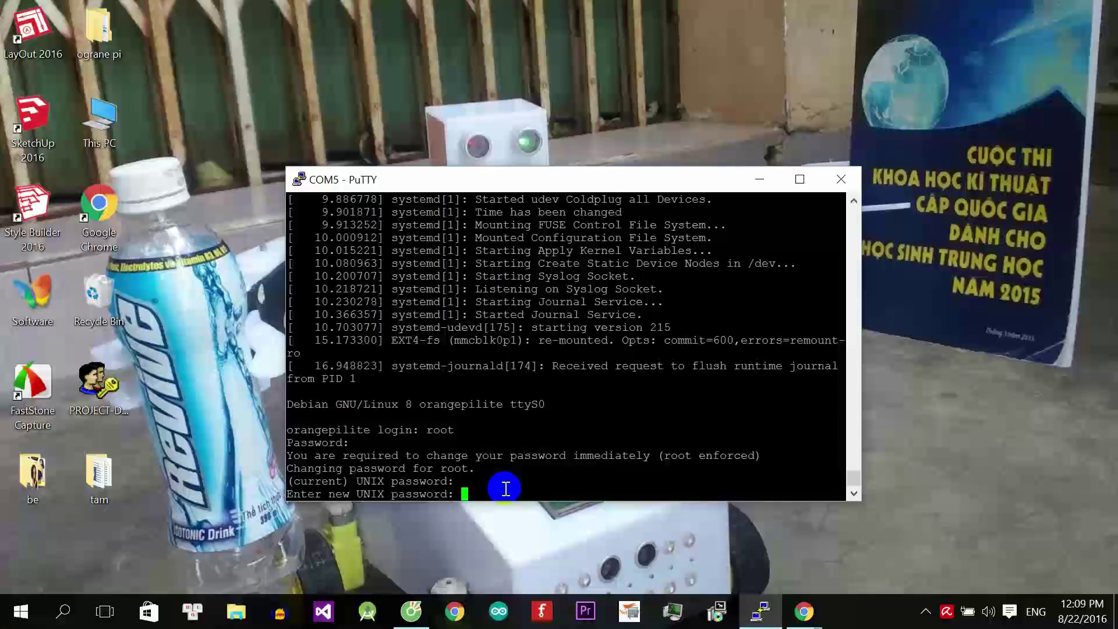
{"action": "key", "text": "Return"}
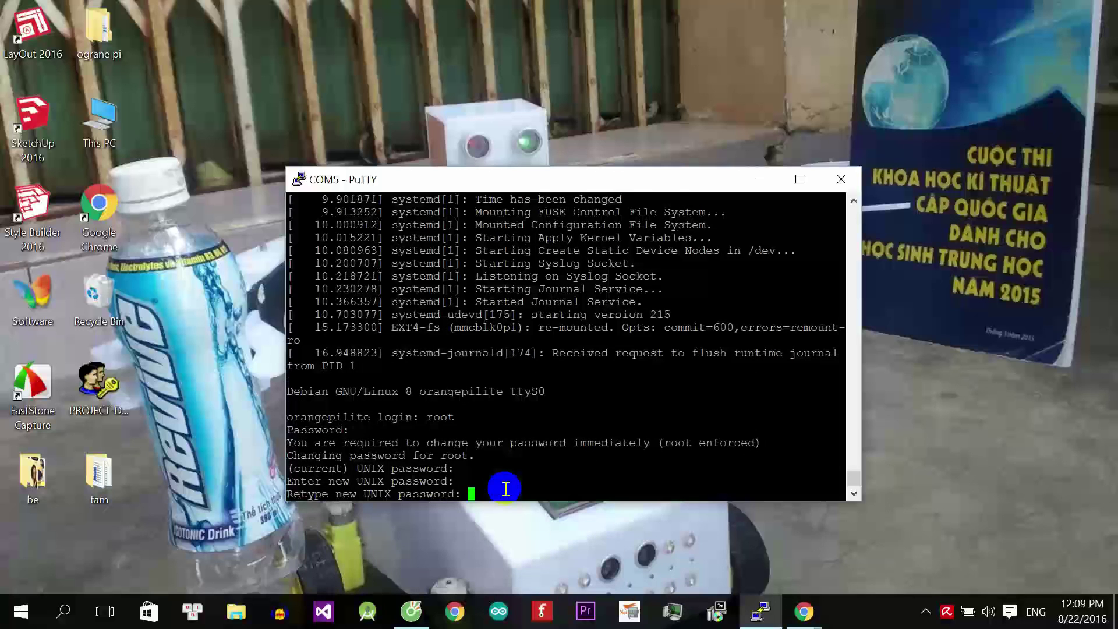
{"action": "key", "text": "Return"}
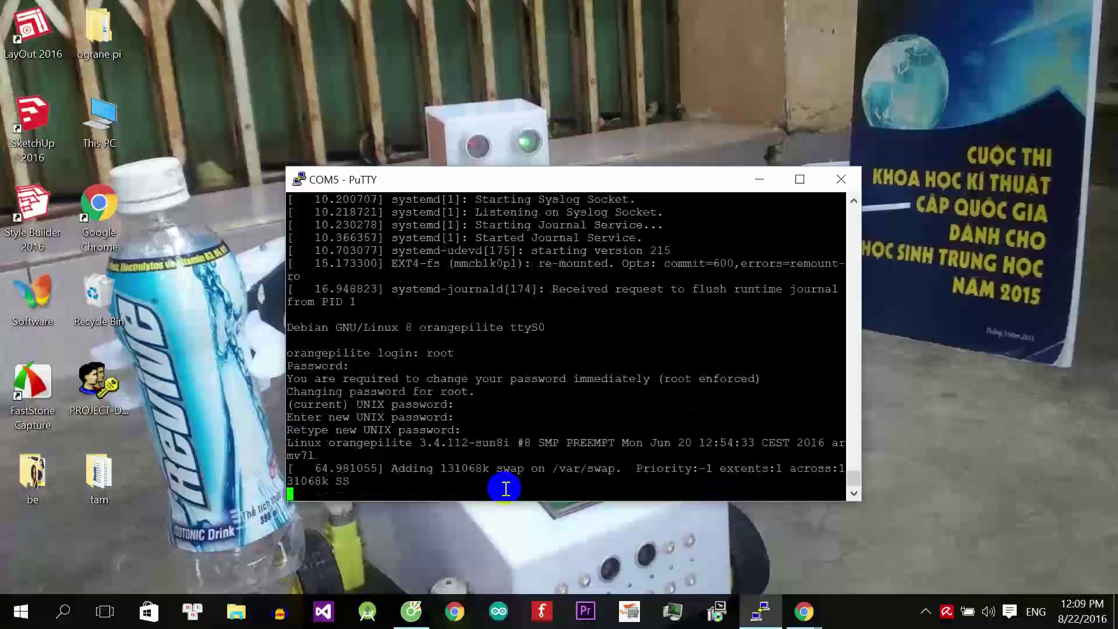